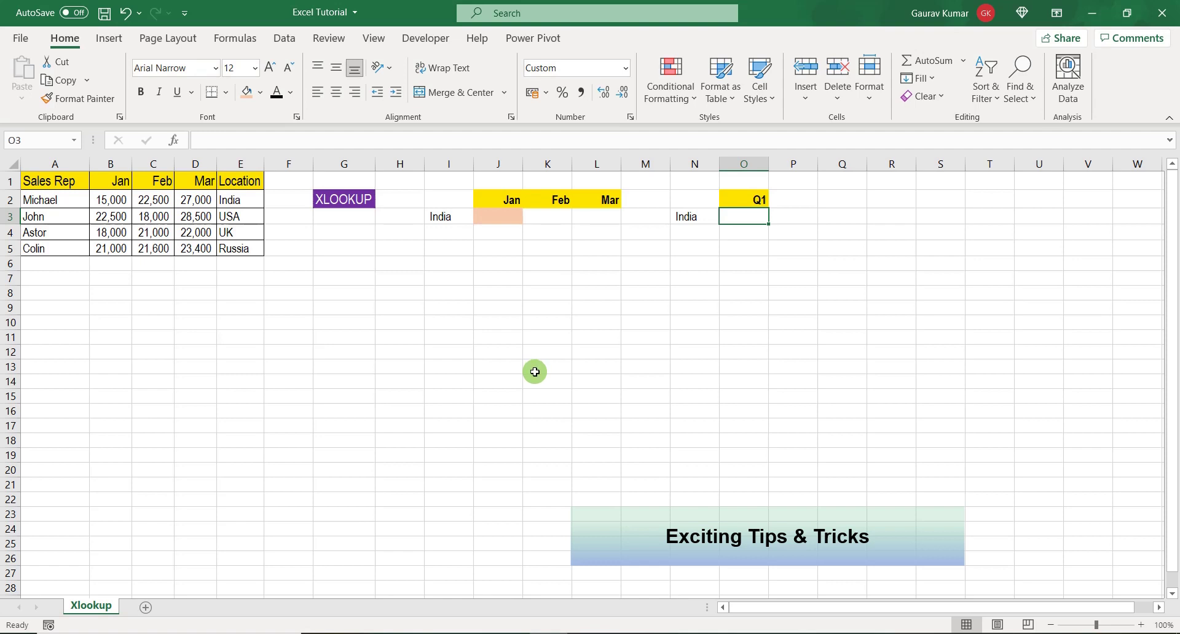
# - Examine the source table's monthly sales, locations, sales reps and month headings, and the area set up for the lookup
pyautogui.click(373, 205)
pyautogui.moveTo(105, 198); pyautogui.dragTo(194, 247)
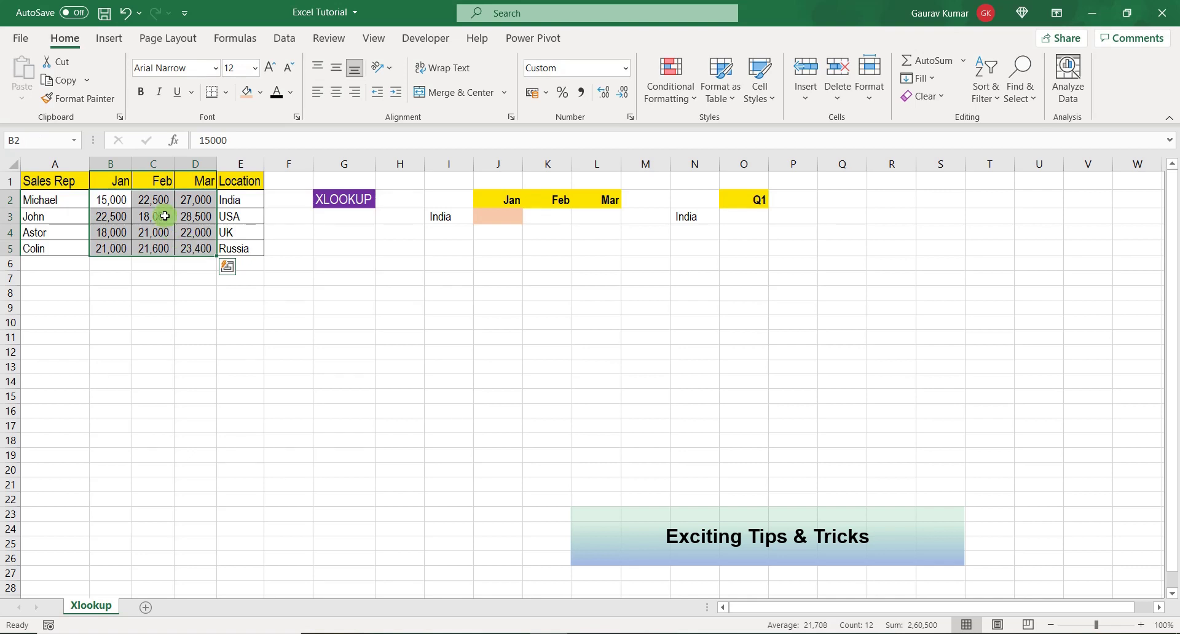
pyautogui.moveTo(239, 199); pyautogui.dragTo(246, 248)
pyautogui.moveTo(83, 207); pyautogui.dragTo(83, 247)
pyautogui.click(139, 185)
pyautogui.moveTo(139, 185); pyautogui.dragTo(195, 182)
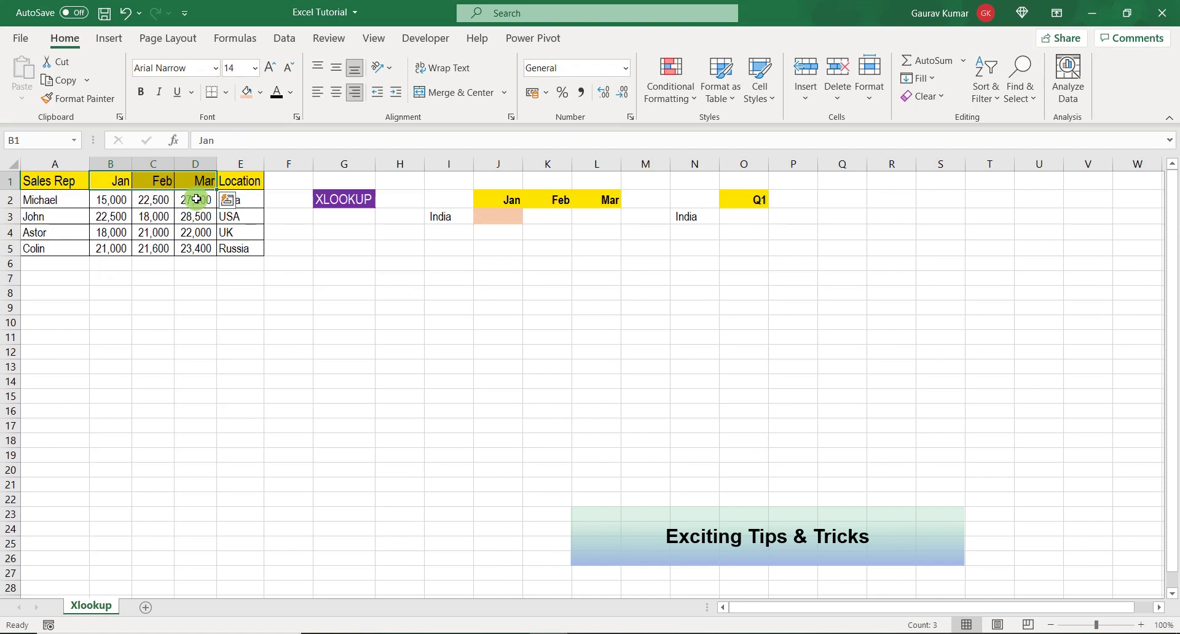
pyautogui.moveTo(432, 194); pyautogui.dragTo(508, 218)
# - Start an XLOOKUP formula in J3 with the column-locked reference $I3 as the lookup value
pyautogui.click(508, 219)
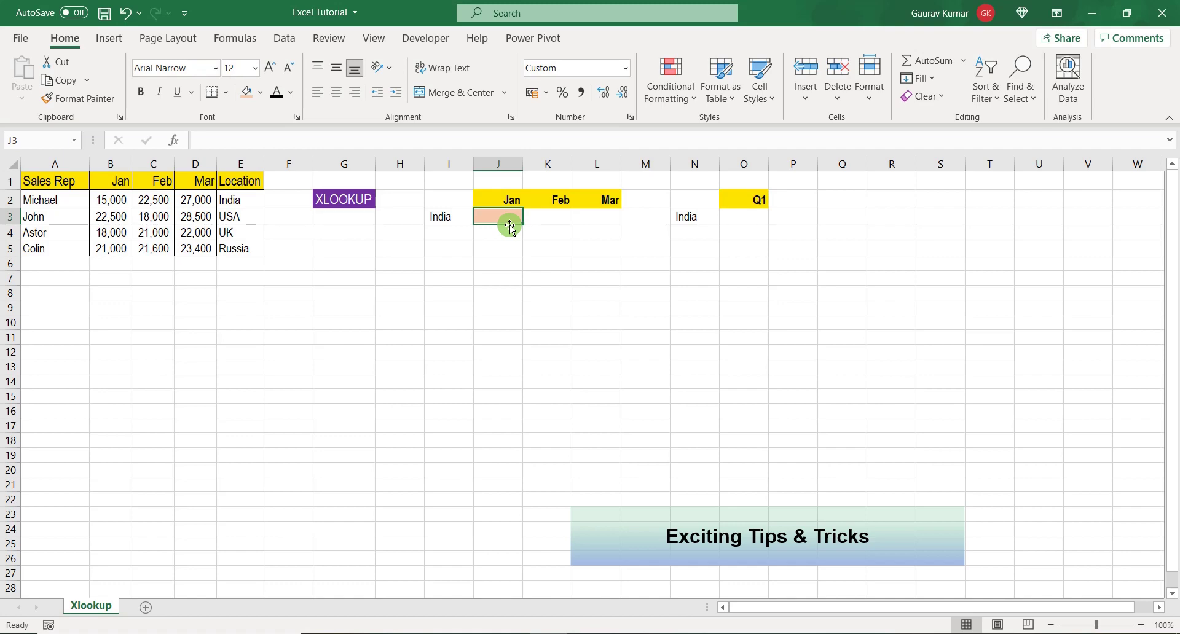
pyautogui.write('=')
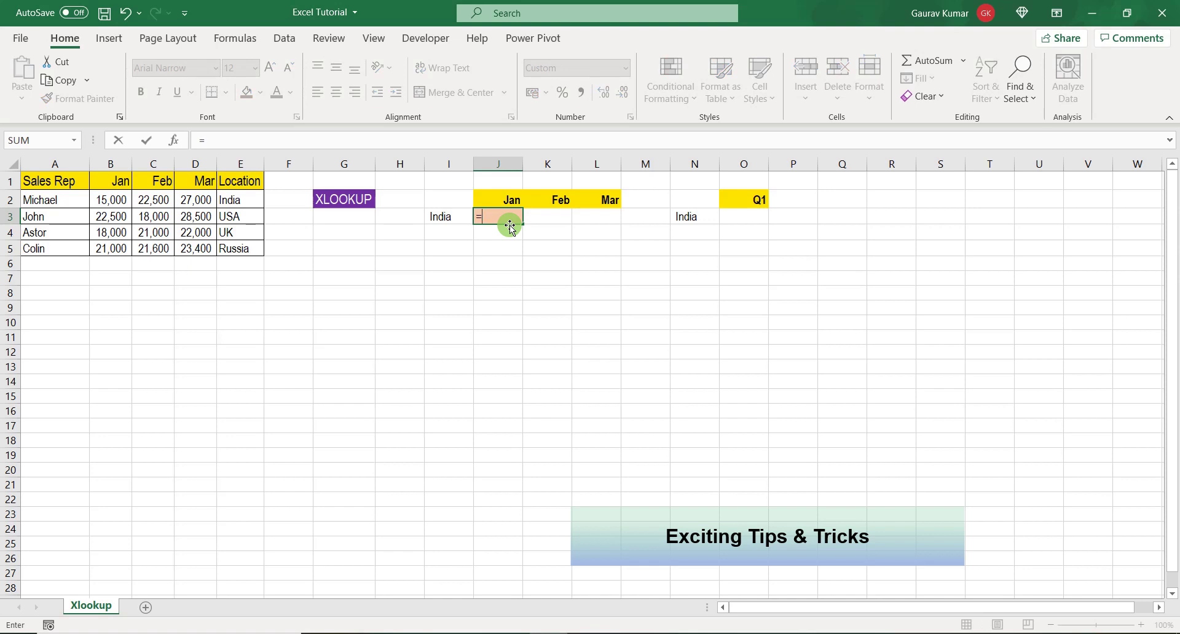
pyautogui.write('xl')
pyautogui.press('Tab')
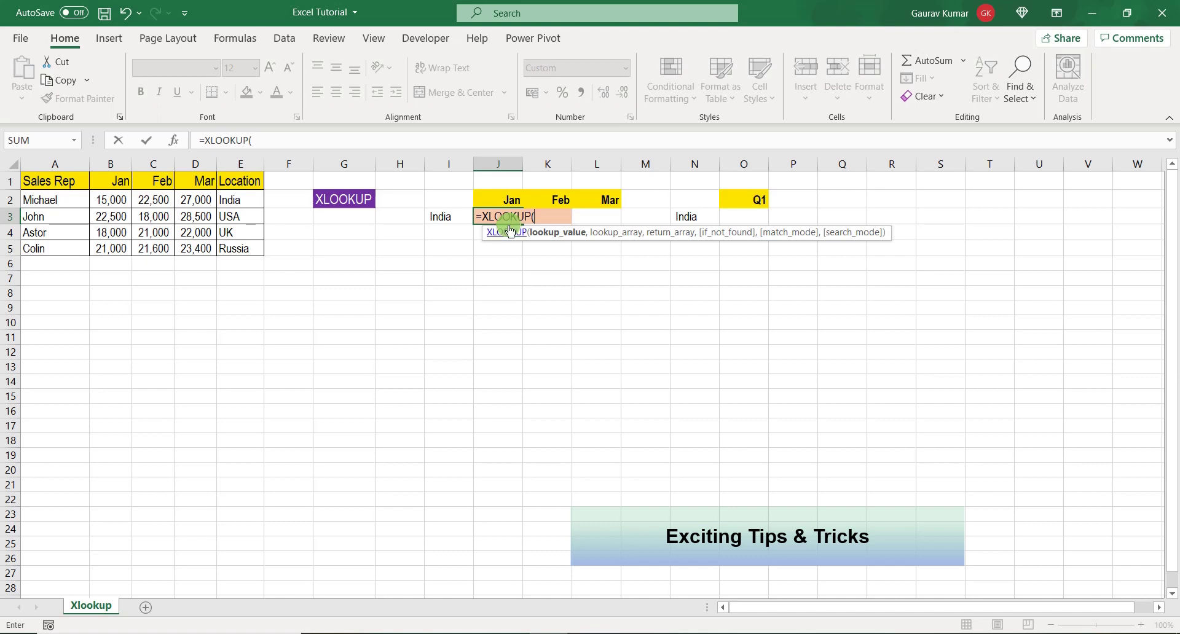
pyautogui.click(455, 217)
pyautogui.press('F4')
pyautogui.press('F4')
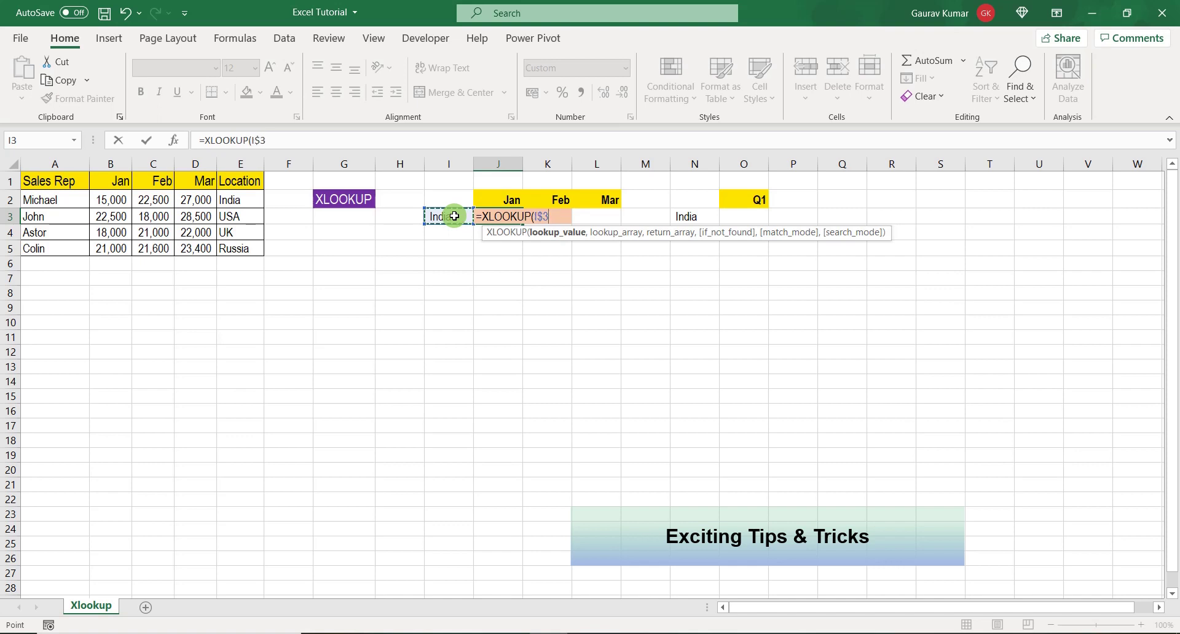
pyautogui.press('F4')
pyautogui.write(',')
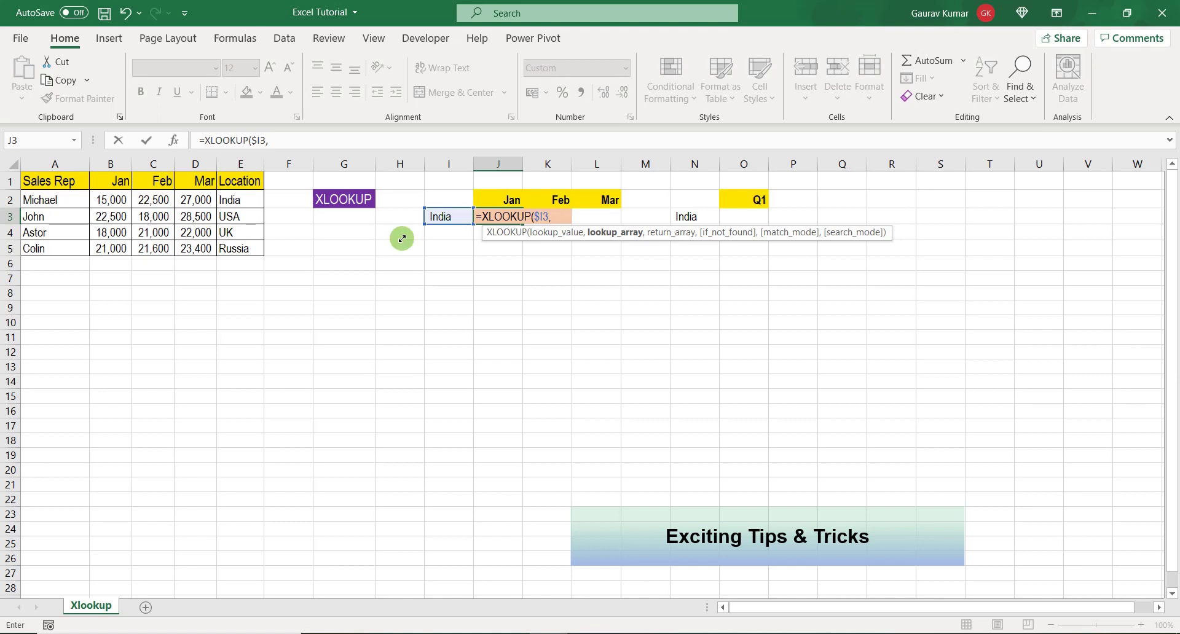
# - Set the XLOOKUP's lookup array to the Location cells as the absolute range $E$2:$E$5
pyautogui.click(246, 201)
pyautogui.moveTo(246, 202); pyautogui.dragTo(240, 246)
pyautogui.press('F4')
pyautogui.write(',')
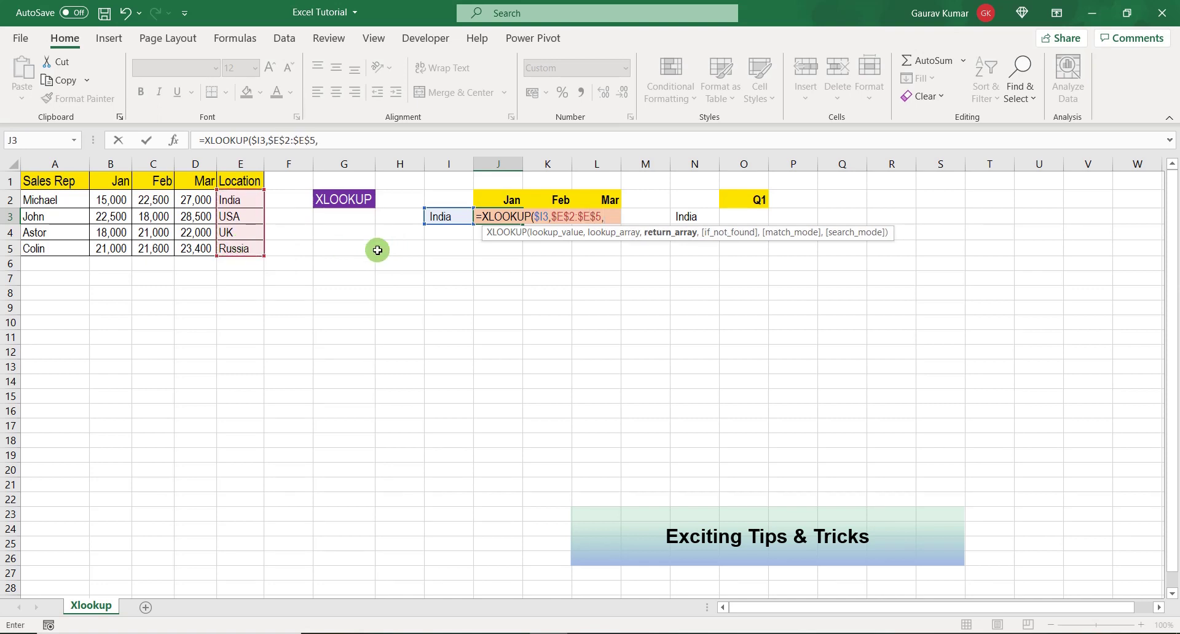
# - Complete the J3 formula with return array B2:B5, an empty if_not_found argument and match mode 0 for an exact match
pyautogui.moveTo(111, 200); pyautogui.dragTo(122, 241)
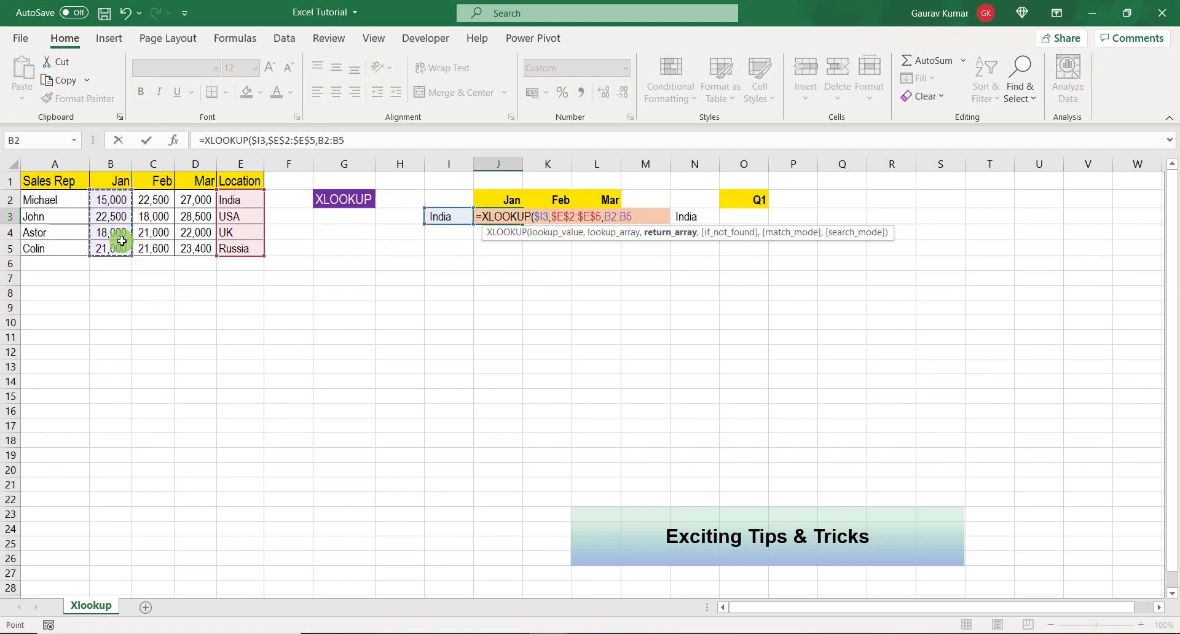
pyautogui.write(',')
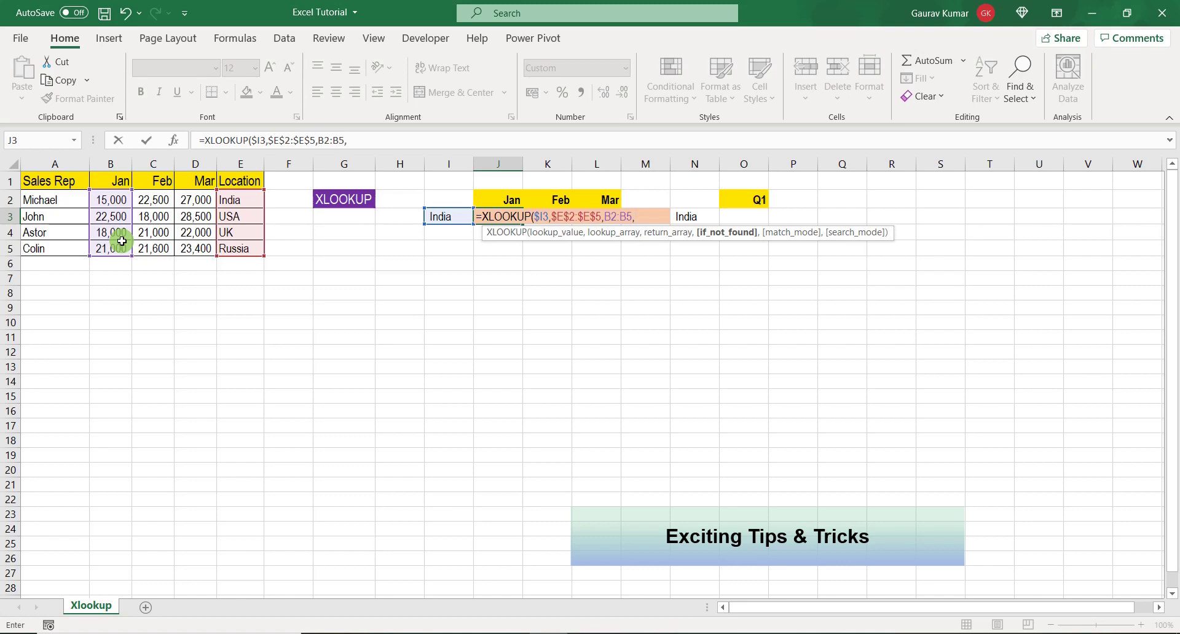
pyautogui.write(',')
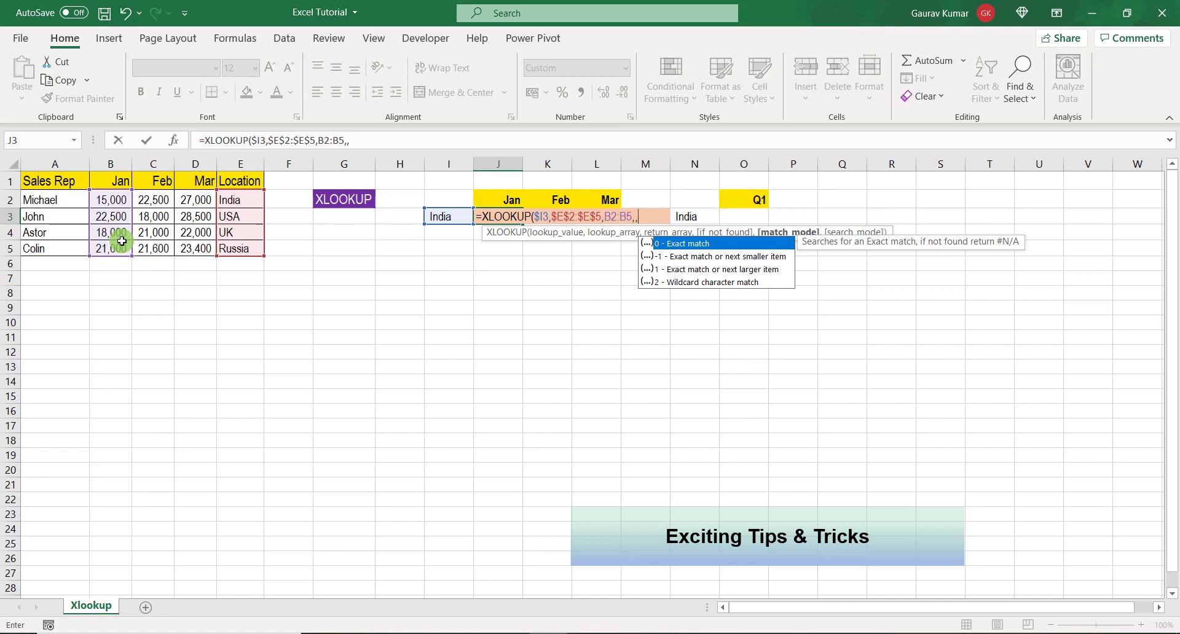
pyautogui.write('0')
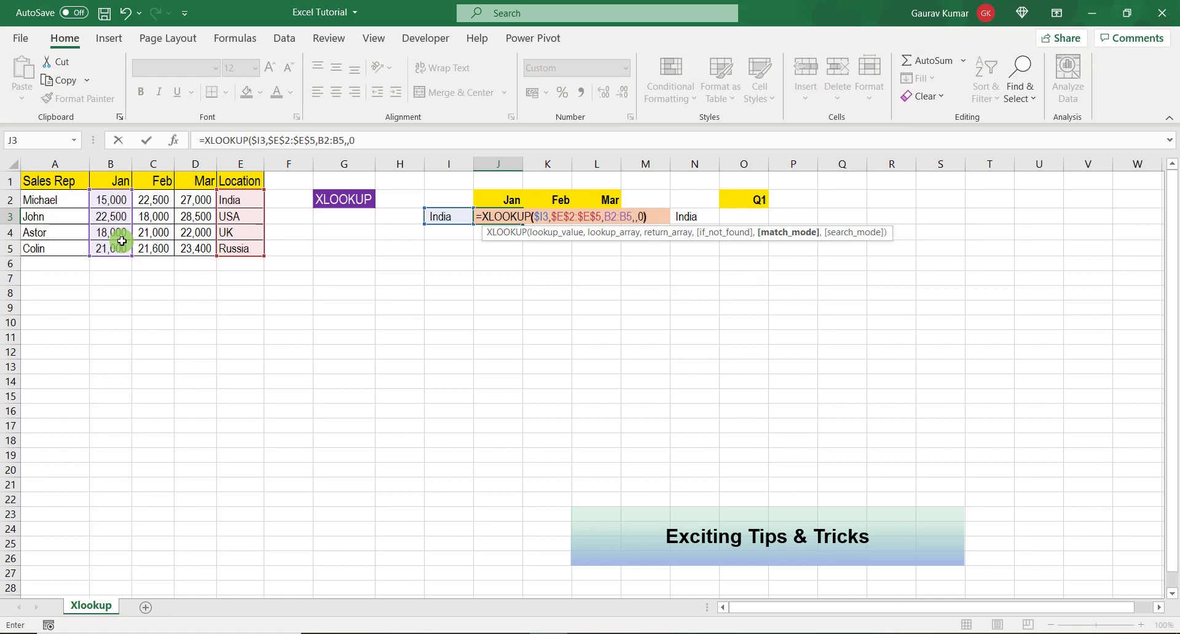
pyautogui.write(')')
pyautogui.hotkey('ctrl', 'Return')
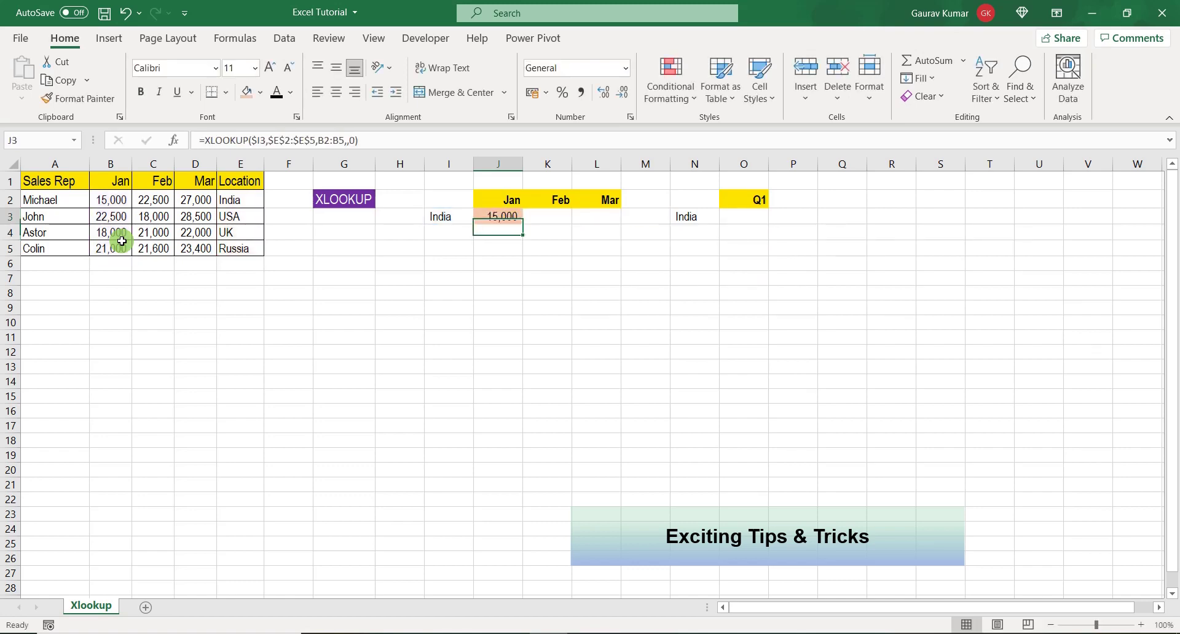
# - Copy the J3 lookup across to the Feb and Mar cells K3:L3, pasting formulas only
pyautogui.hotkey('ctrl', 'c')
pyautogui.hotkey('shift', 'Right')
pyautogui.hotkey('shift', 'Right')
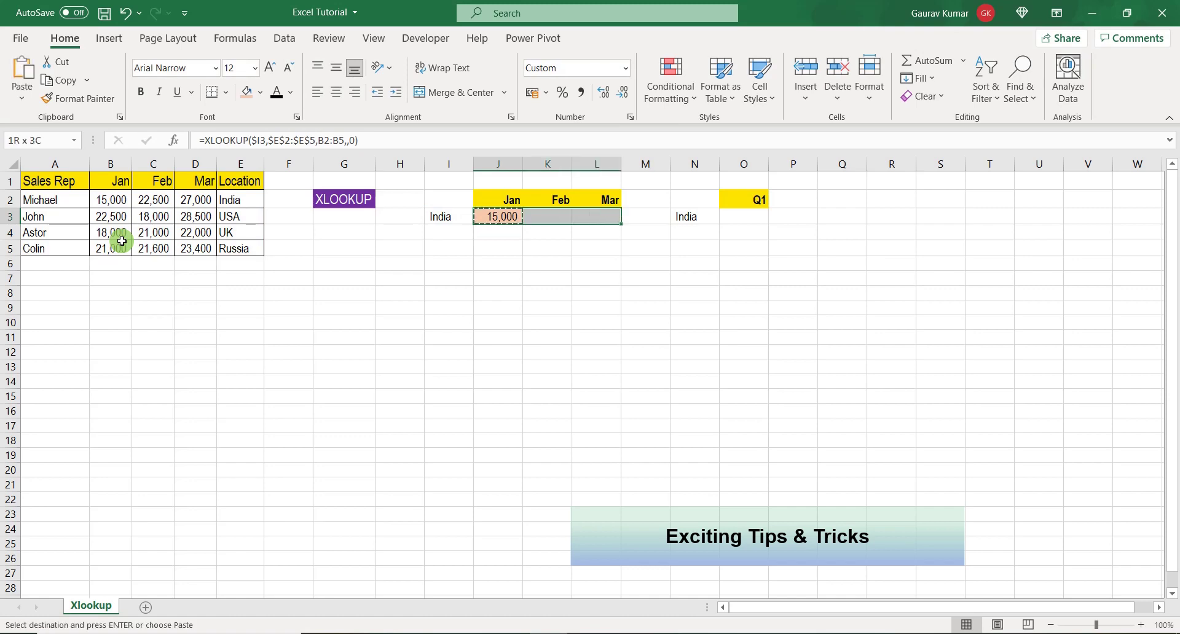
pyautogui.hotkey('ctrl', 'alt', 'v')
pyautogui.press('f')
pyautogui.press('Return')
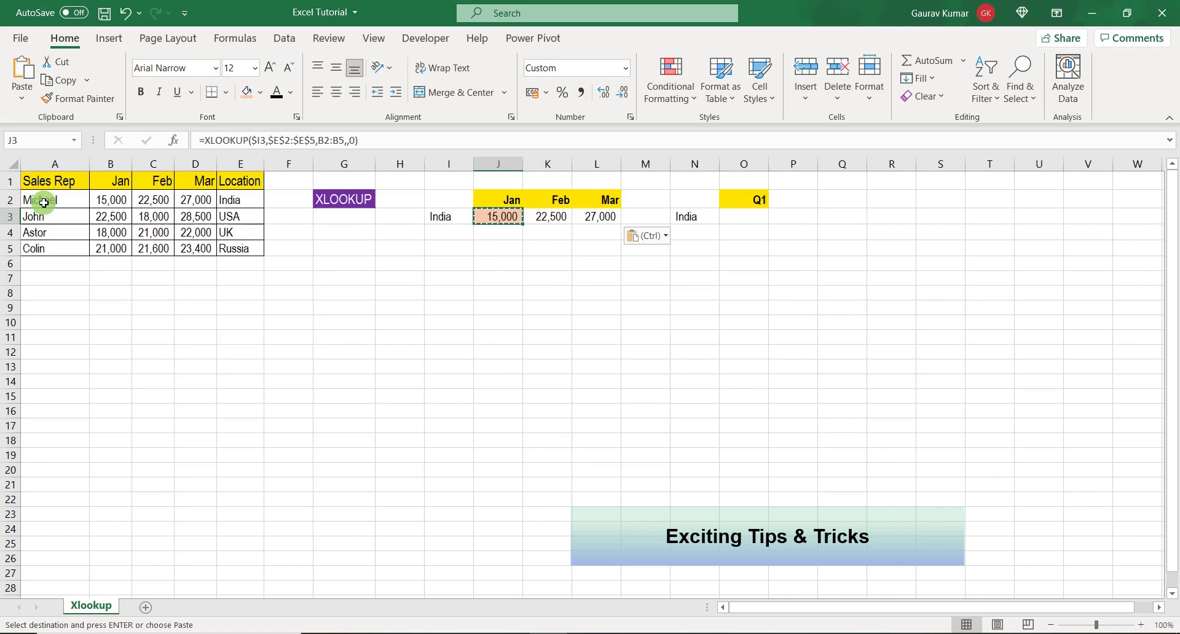
# - Check the India sales in B2:D2 of the source table, and change the lookup location in I3 to UK
pyautogui.moveTo(87, 200); pyautogui.dragTo(178, 201)
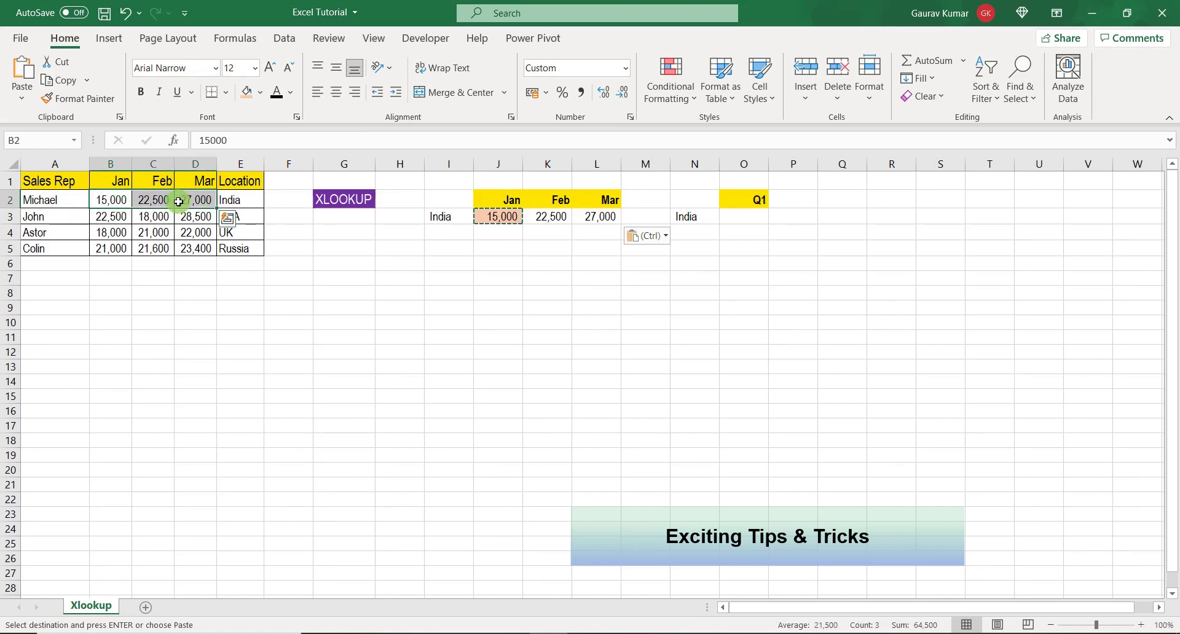
pyautogui.click(446, 217)
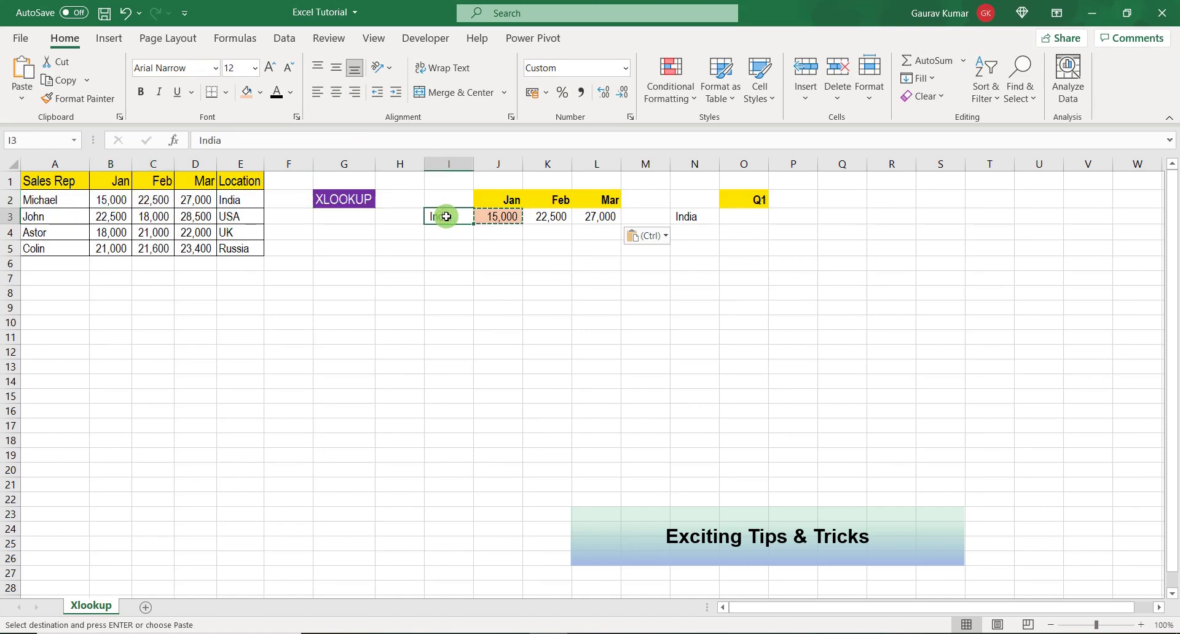
pyautogui.write('UK')
pyautogui.press('Return')
# - Compare the Jan to Mar lookup results with the UK row in the source table, and review the India and Q1 summary cells
pyautogui.click(446, 216)
pyautogui.press('Right')
pyautogui.press('Right')
pyautogui.press('Right')
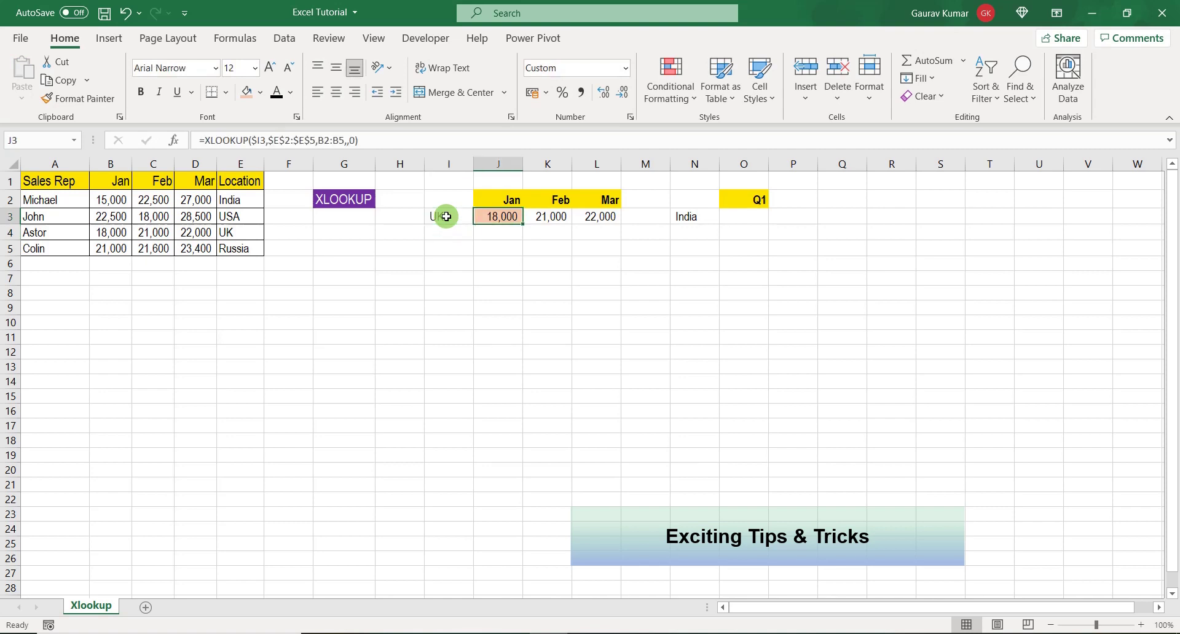
pyautogui.moveTo(112, 232); pyautogui.dragTo(197, 230)
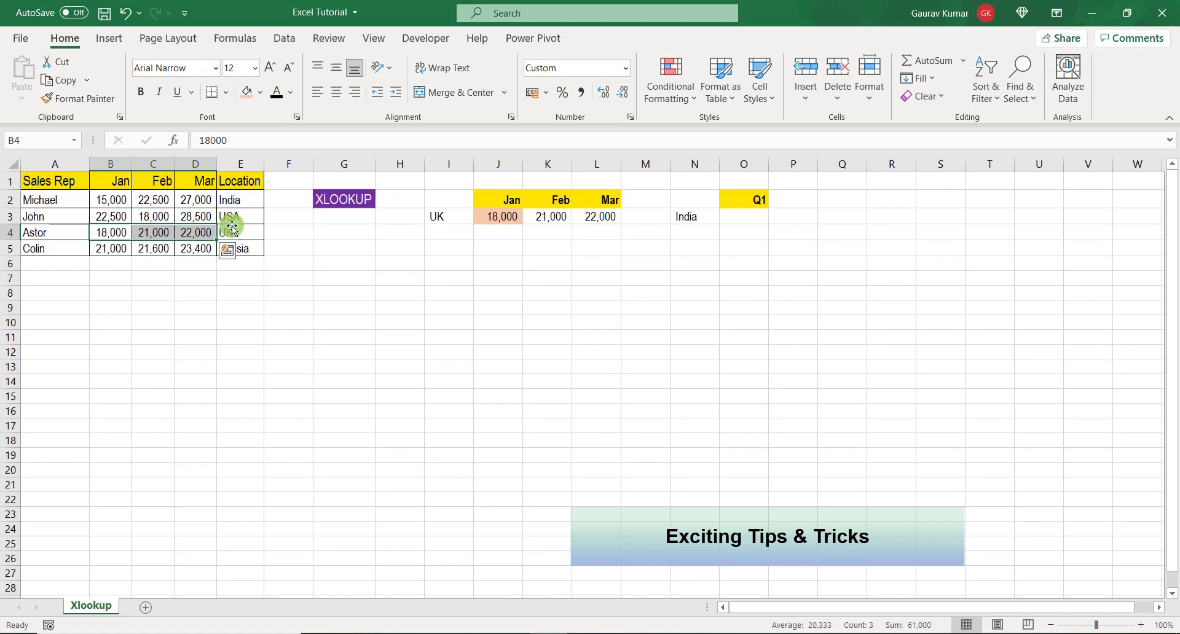
pyautogui.click(575, 215)
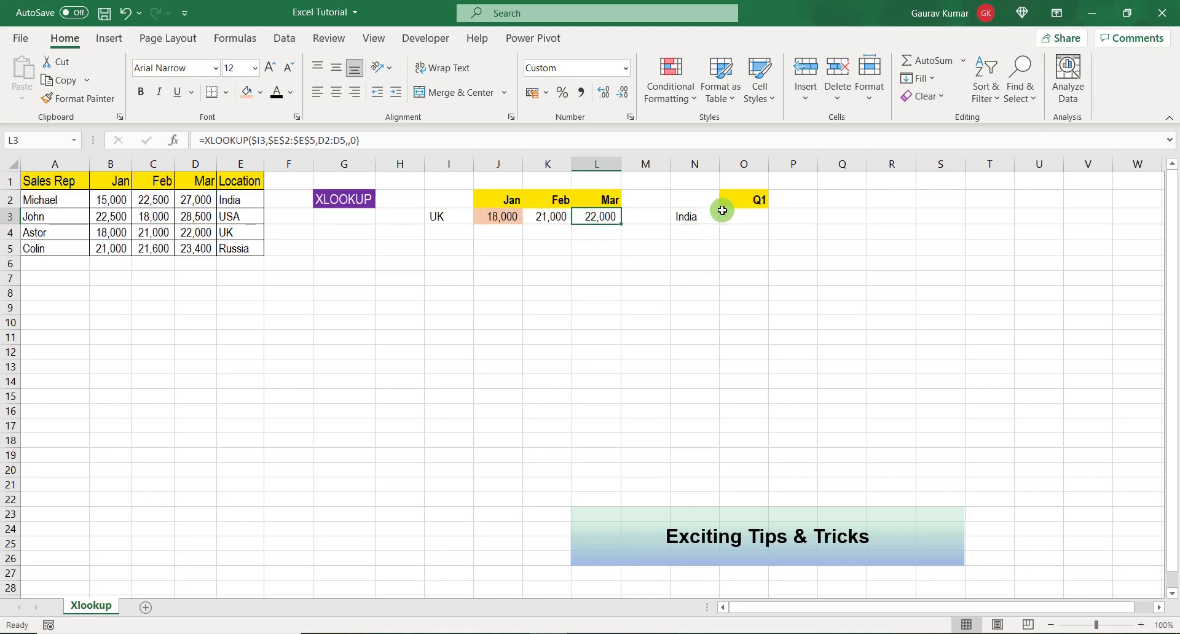
pyautogui.click(685, 216)
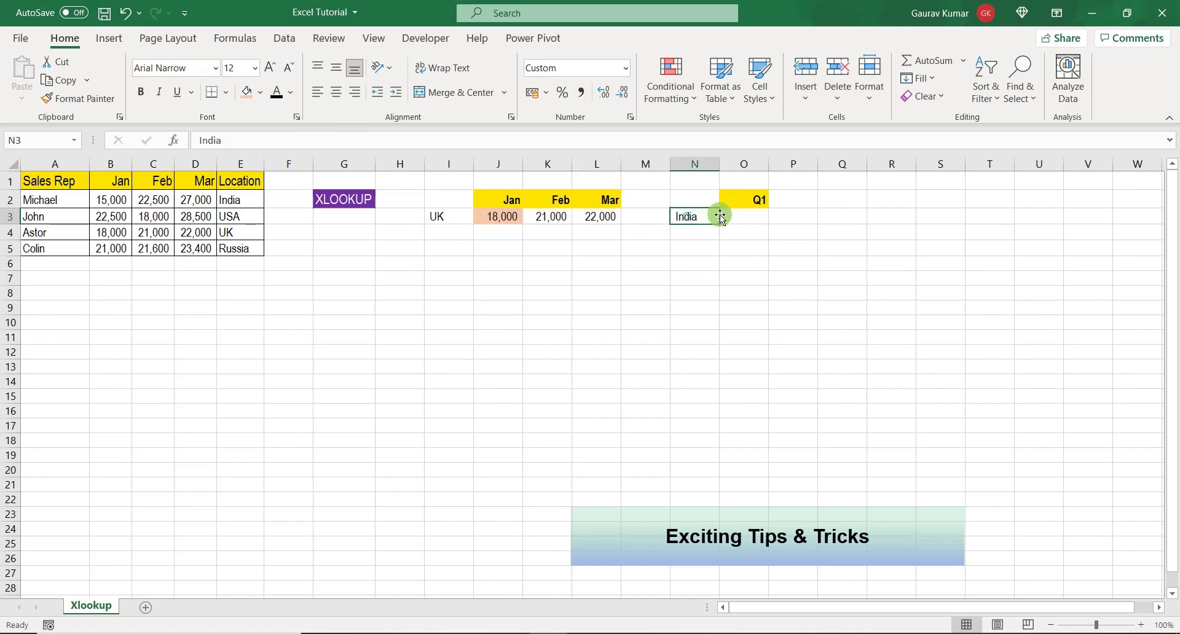
pyautogui.click(745, 198)
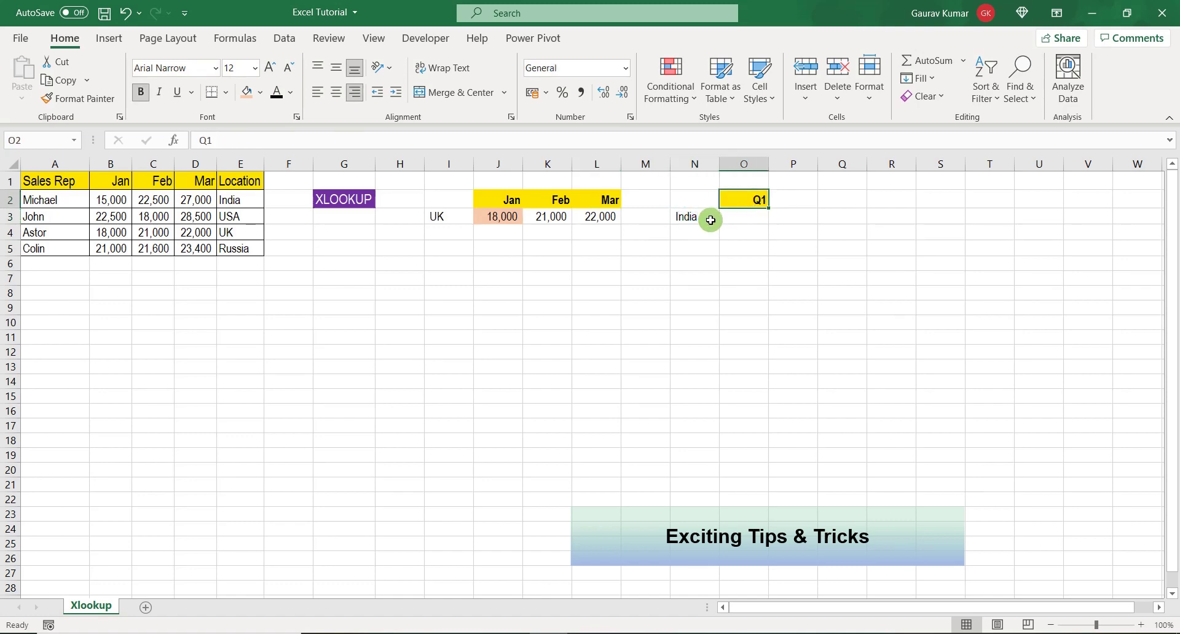
pyautogui.click(510, 204)
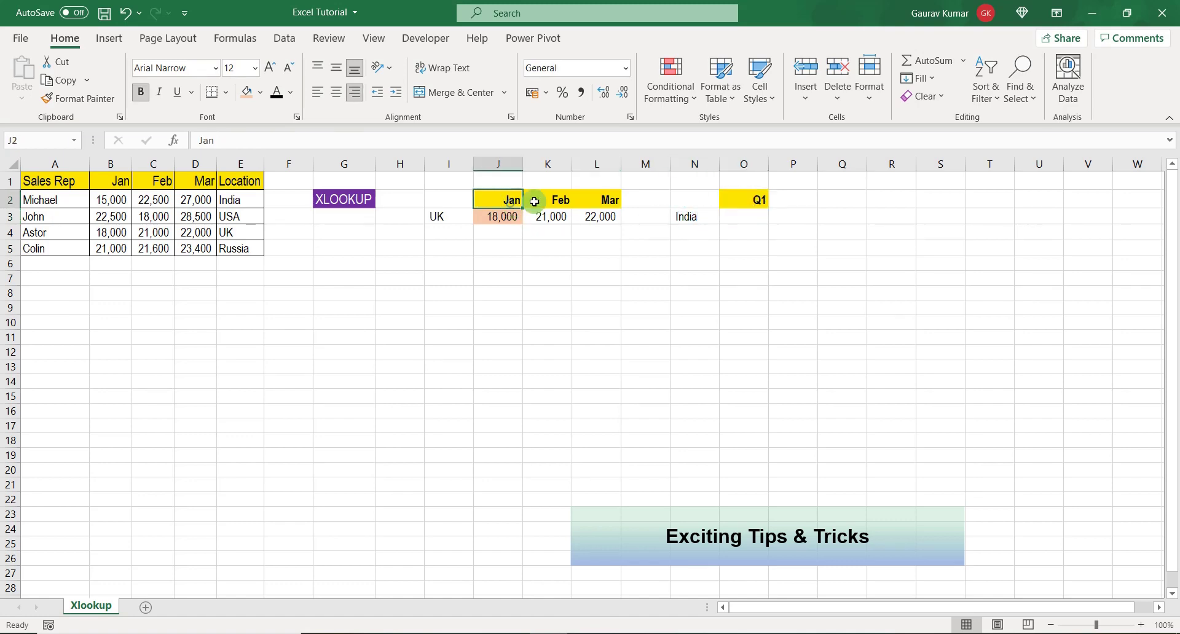
pyautogui.click(596, 201)
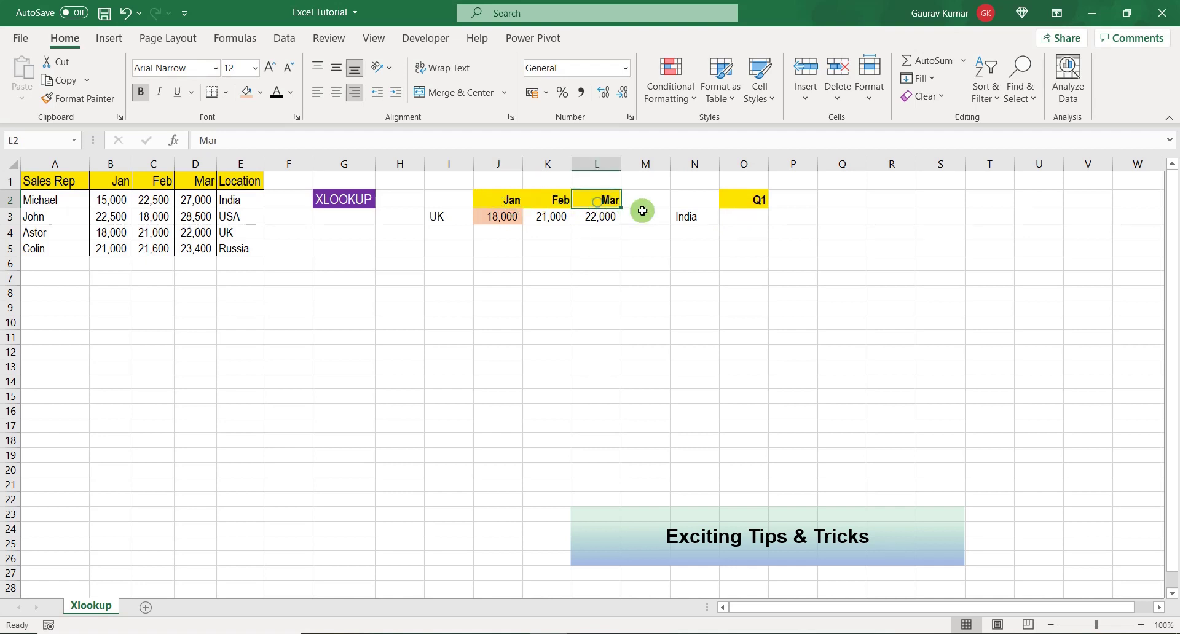
# - Start a SUM formula with a nested XLOOKUP in O3, using the column-locked reference $N3 as the lookup value
pyautogui.click(735, 216)
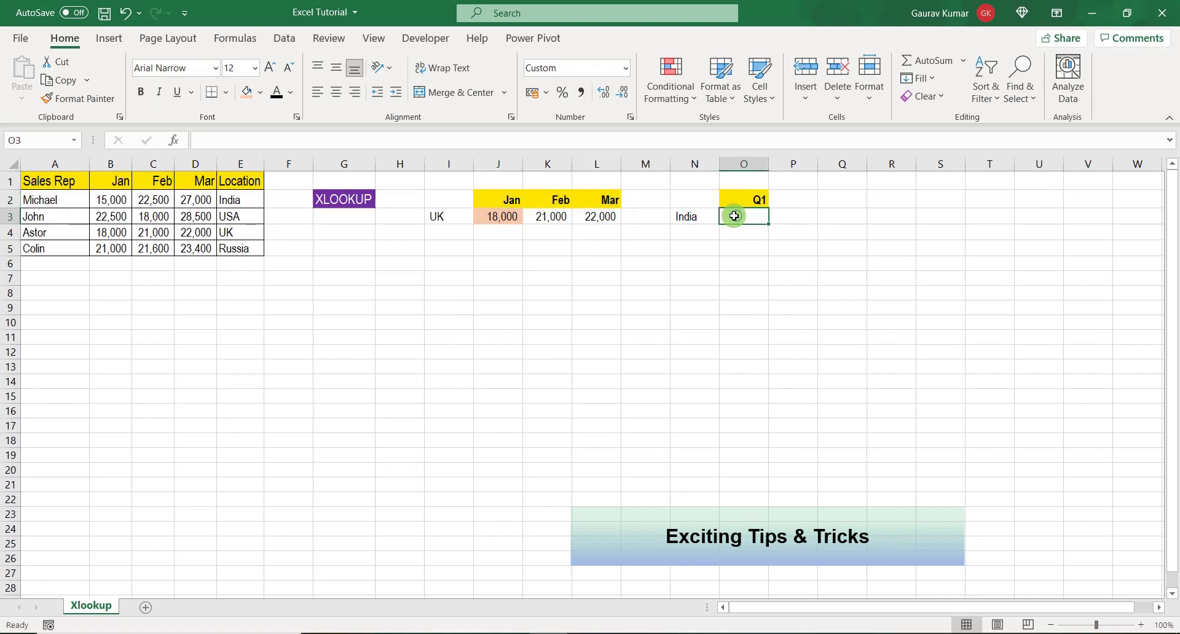
pyautogui.write('=')
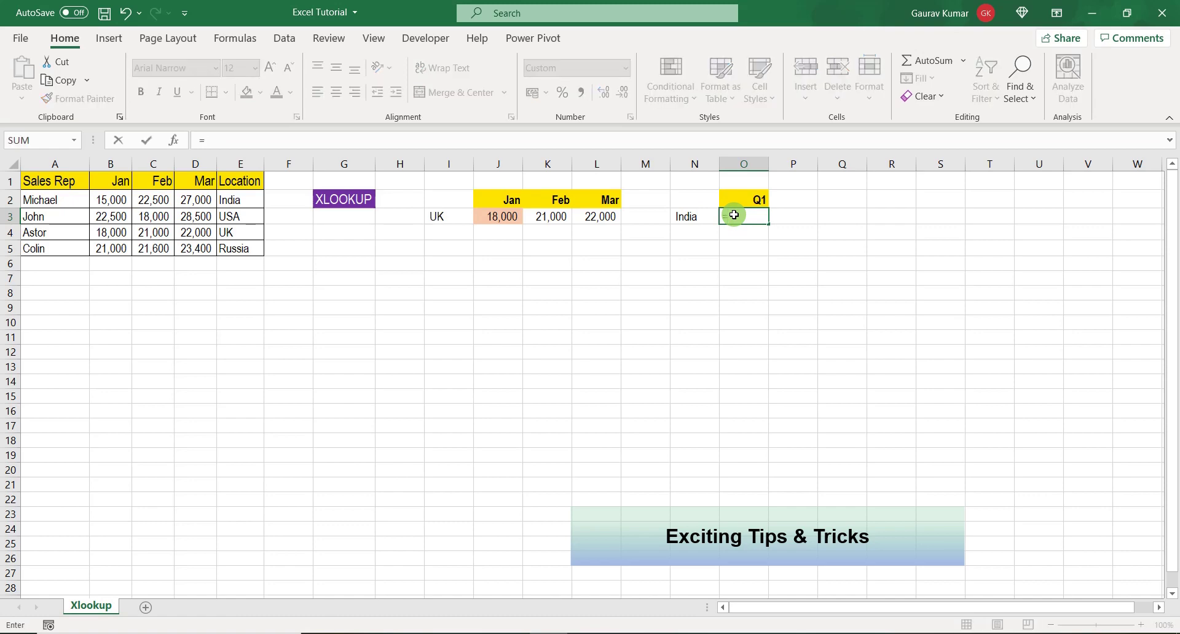
pyautogui.write('SUM(')
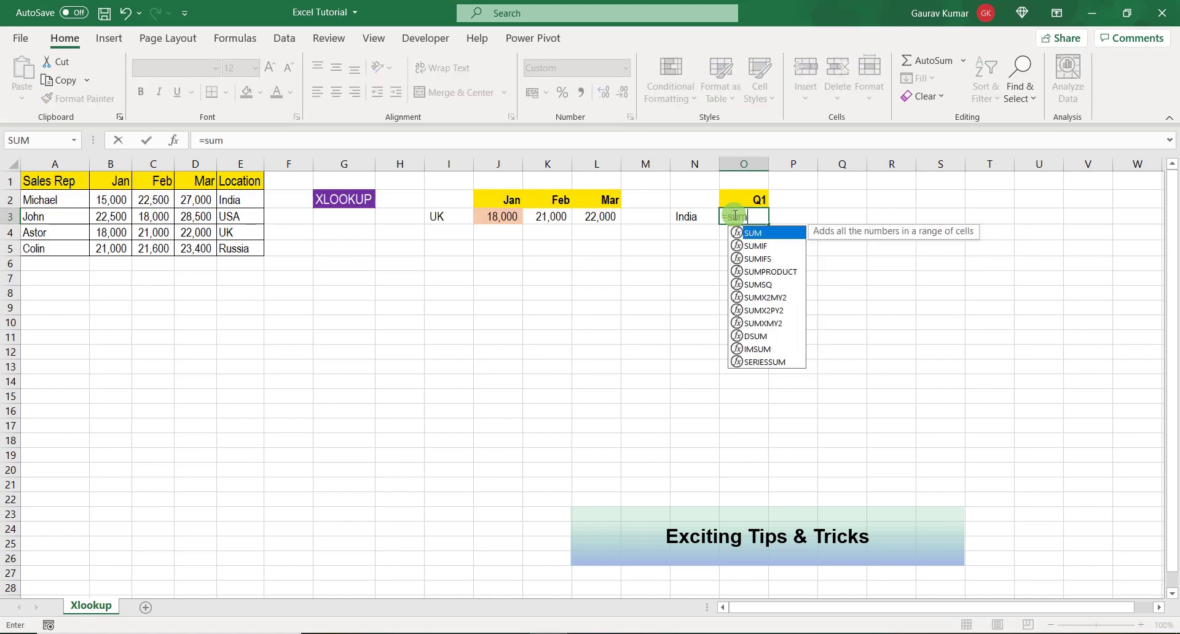
pyautogui.write('x')
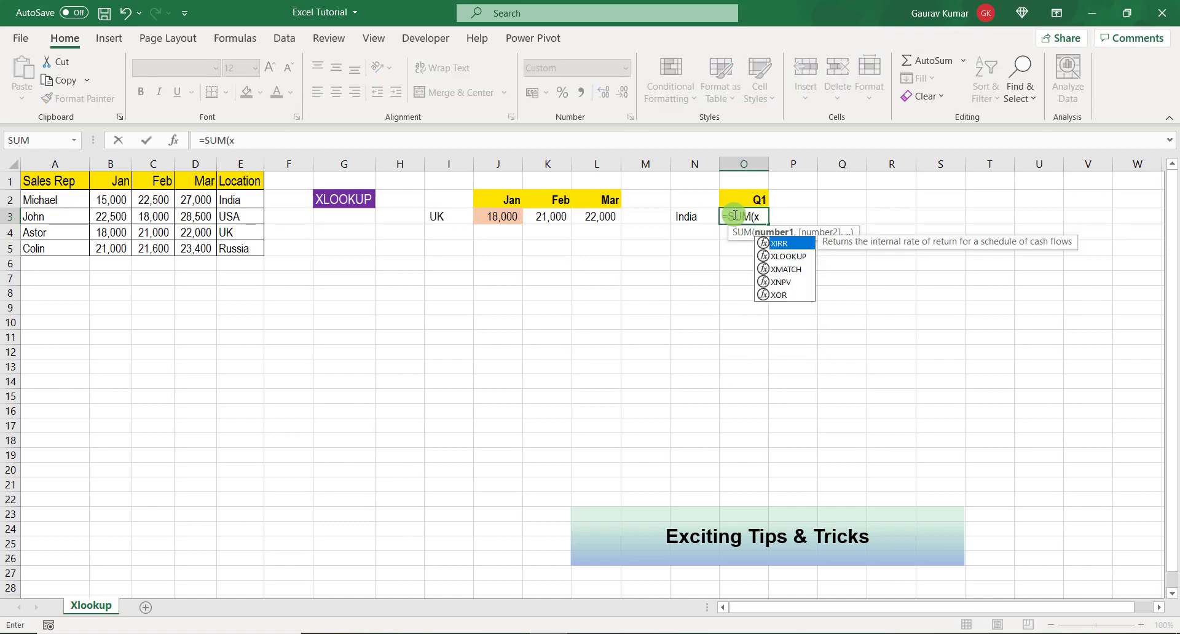
pyautogui.write('l')
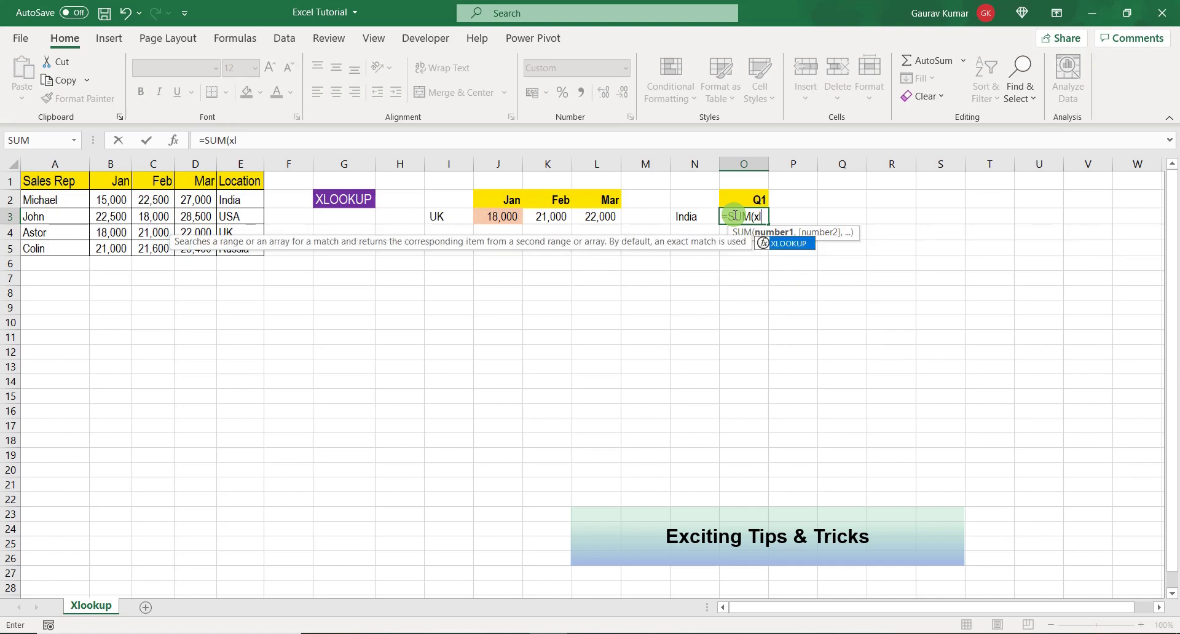
pyautogui.press('Tab')
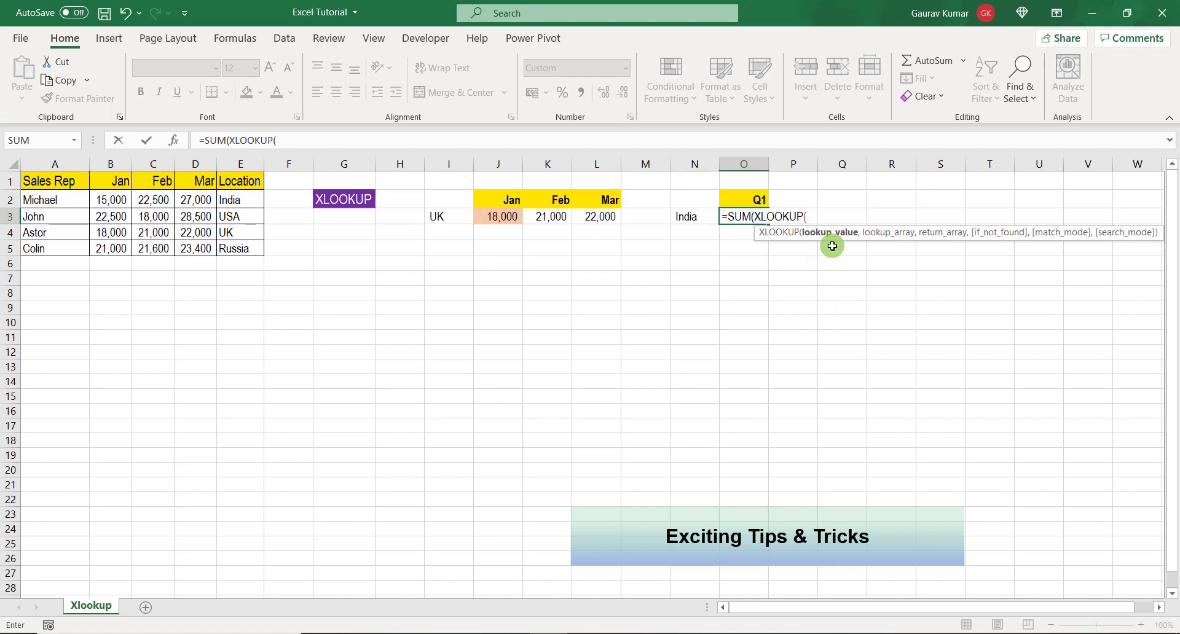
pyautogui.click(685, 221)
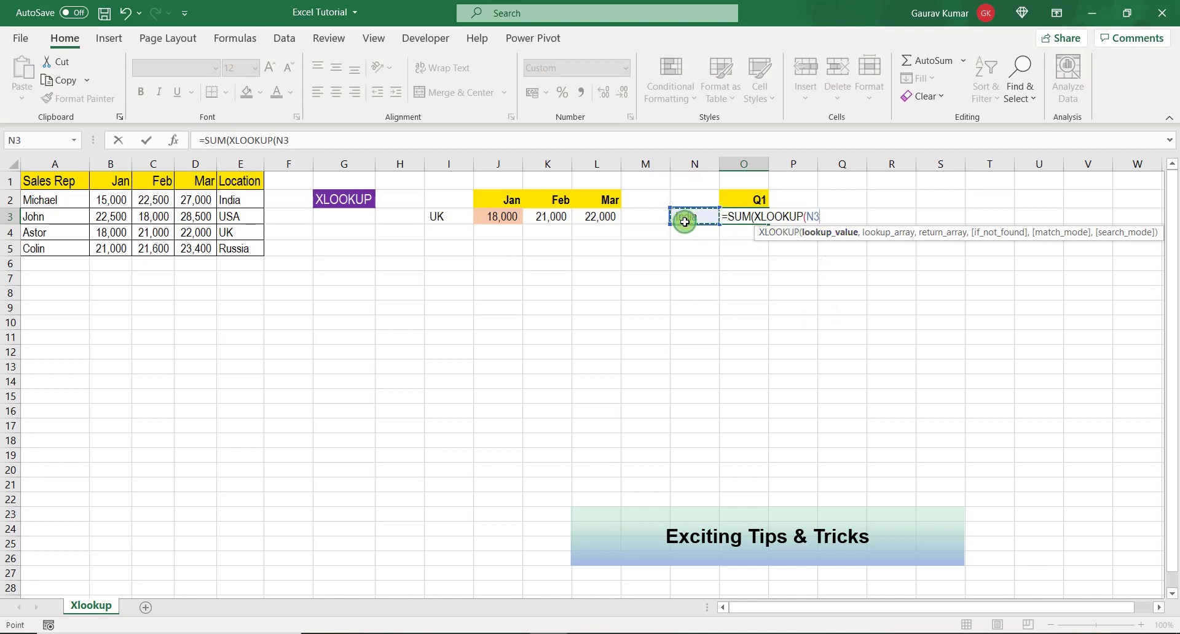
pyautogui.press('F4')
pyautogui.press('F4')
pyautogui.press('F4')
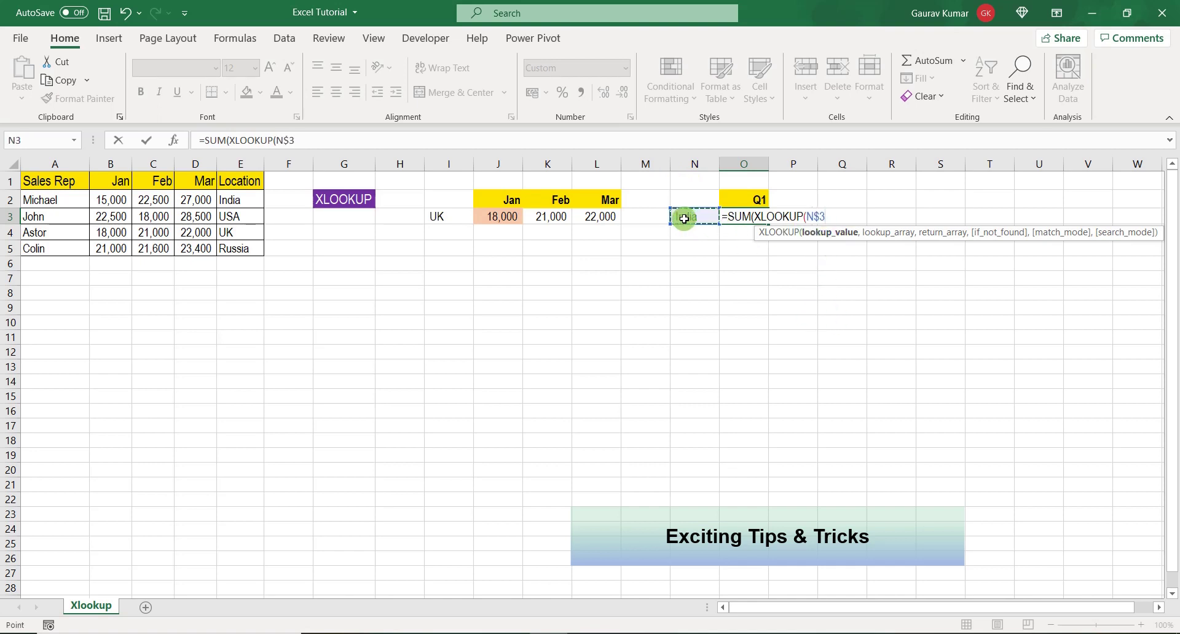
pyautogui.write(',')
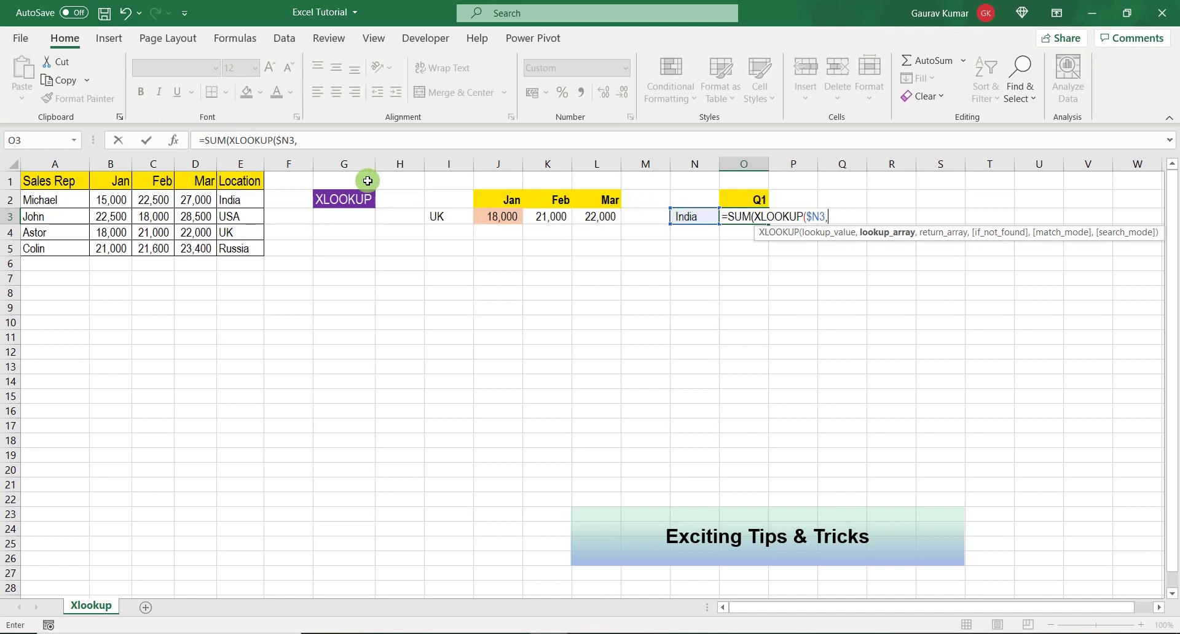
# - Set the nested XLOOKUP's lookup array to the absolute Location range $E$2:$E$5 and advance to the return array argument
pyautogui.moveTo(256, 206); pyautogui.dragTo(238, 244)
pyautogui.press('F4')
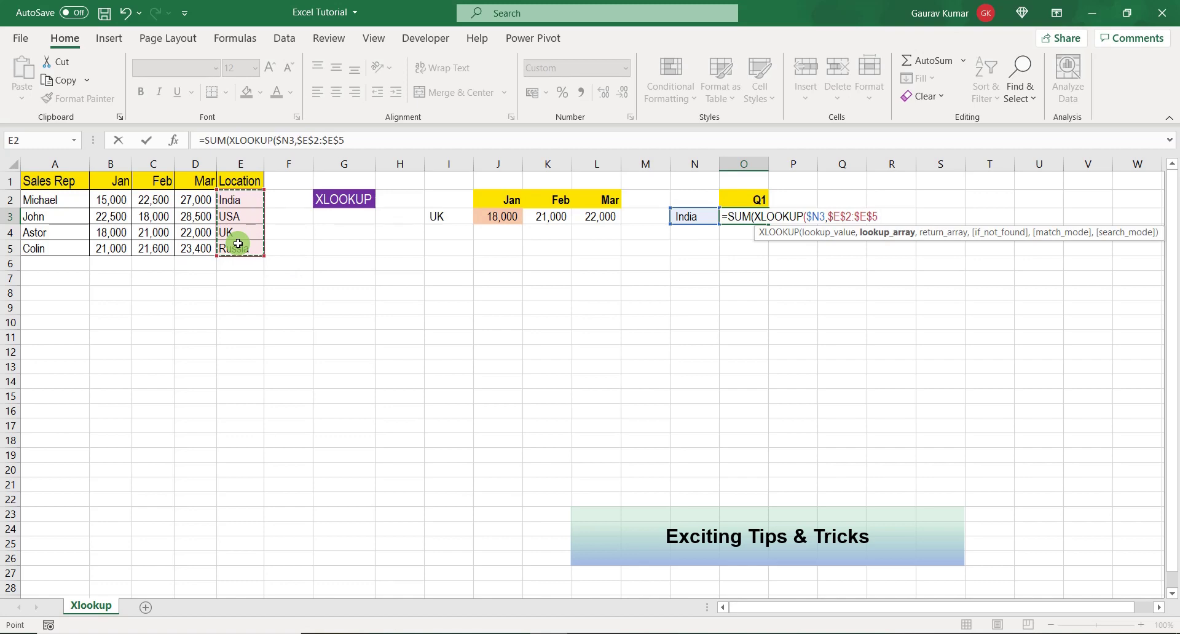
pyautogui.write(',')
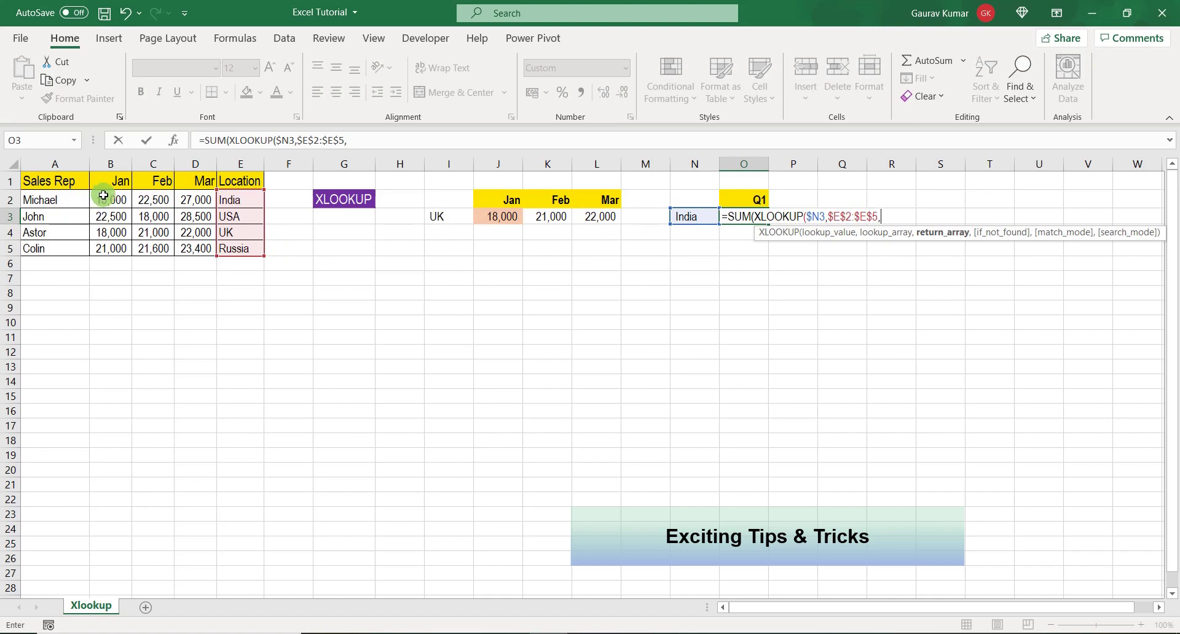
# - Complete the O3 formula with the absolute return array $B$2:$D$5, an empty if_not_found argument and exact match mode 0
pyautogui.moveTo(102, 197); pyautogui.dragTo(187, 242)
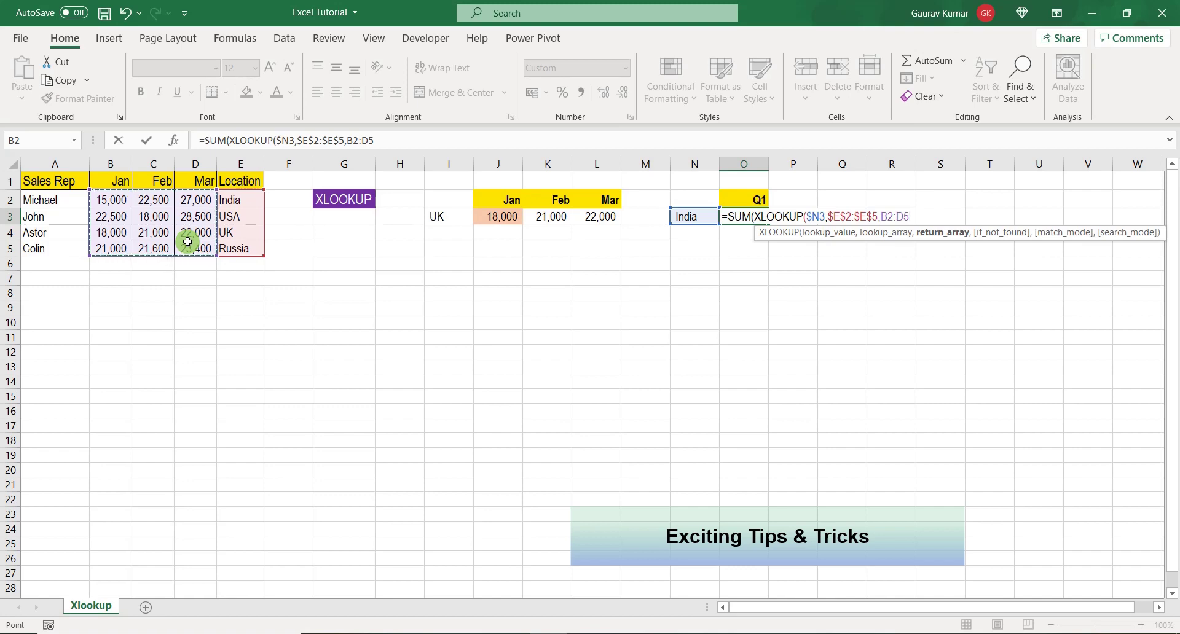
pyautogui.press('F4')
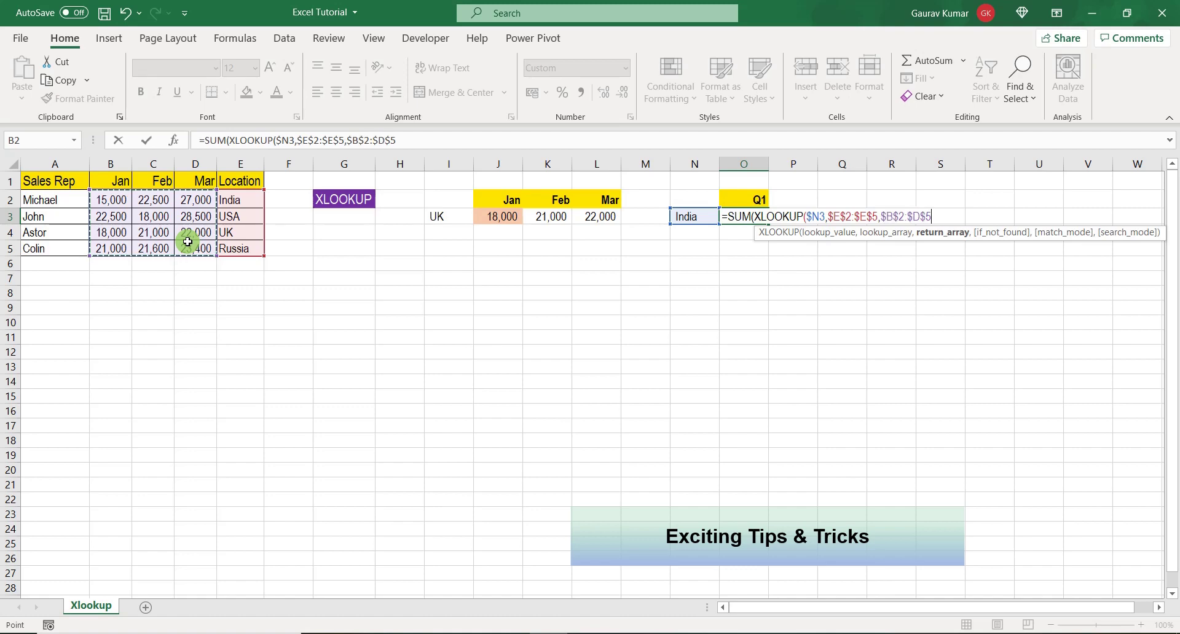
pyautogui.write(',')
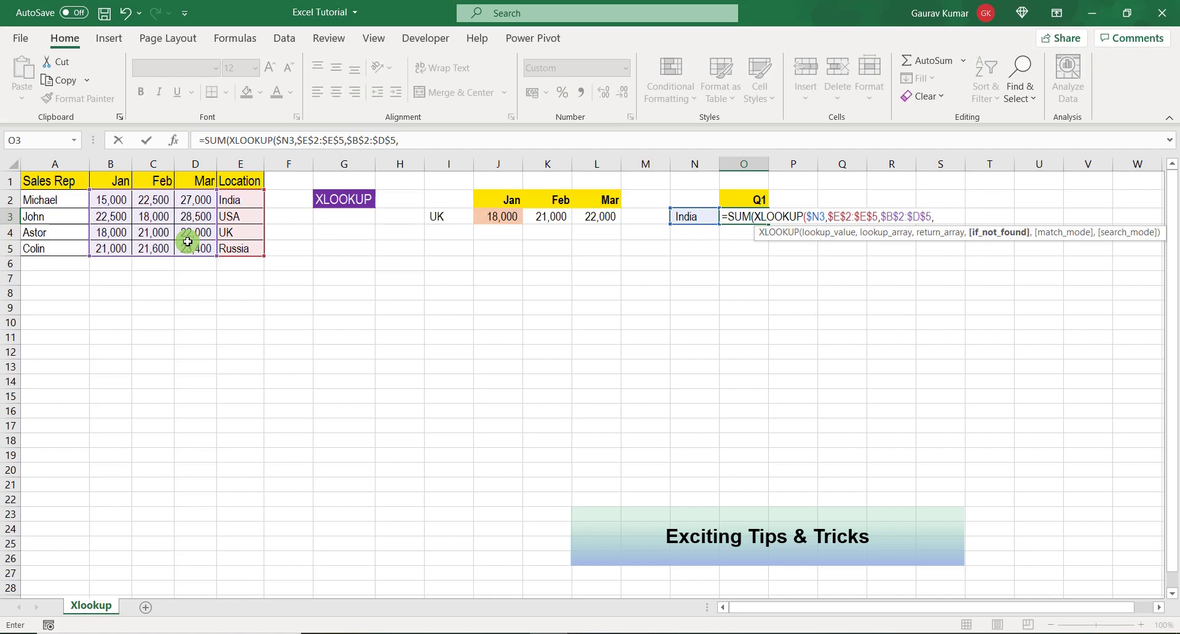
pyautogui.write(',')
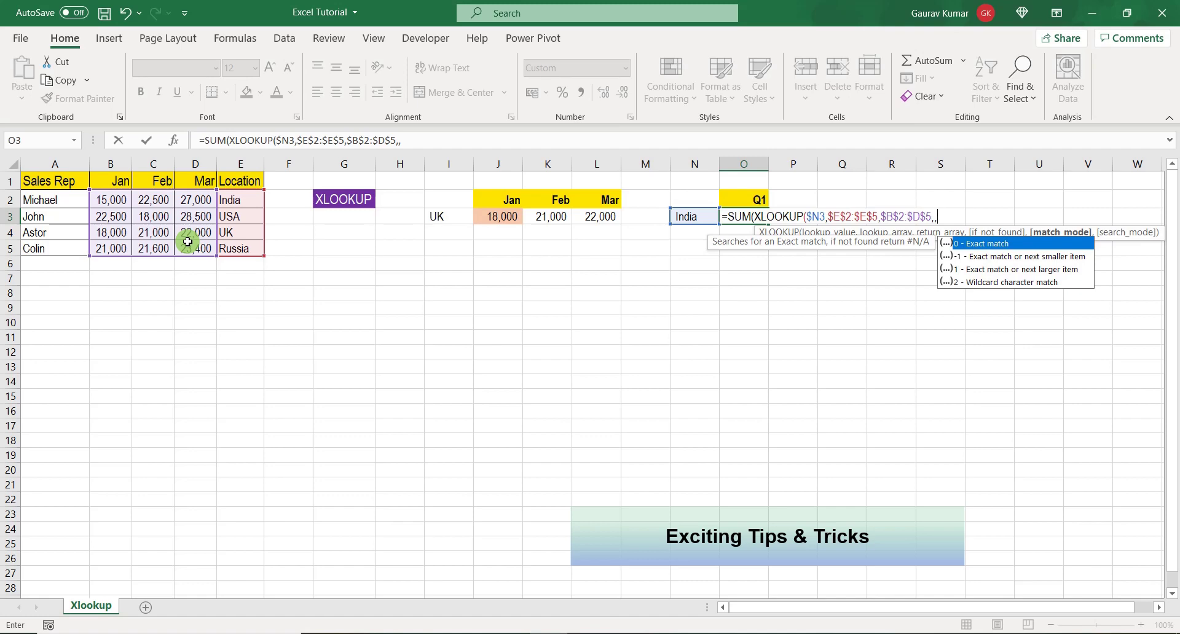
pyautogui.write('0))')
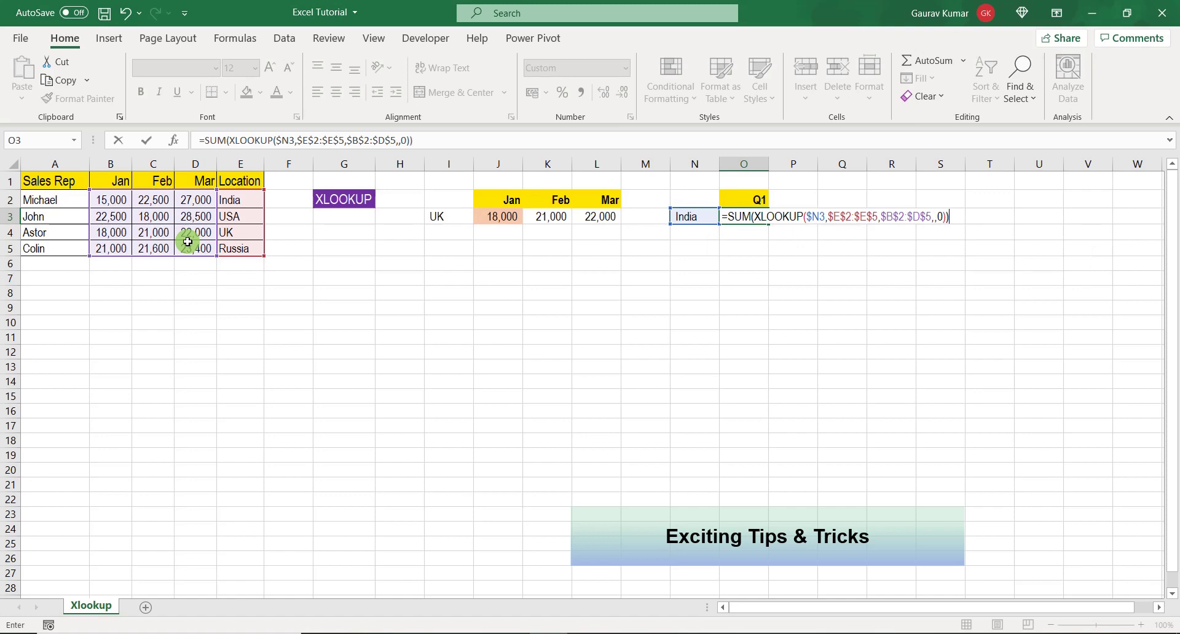
pyautogui.press('Return')
pyautogui.press('Up')
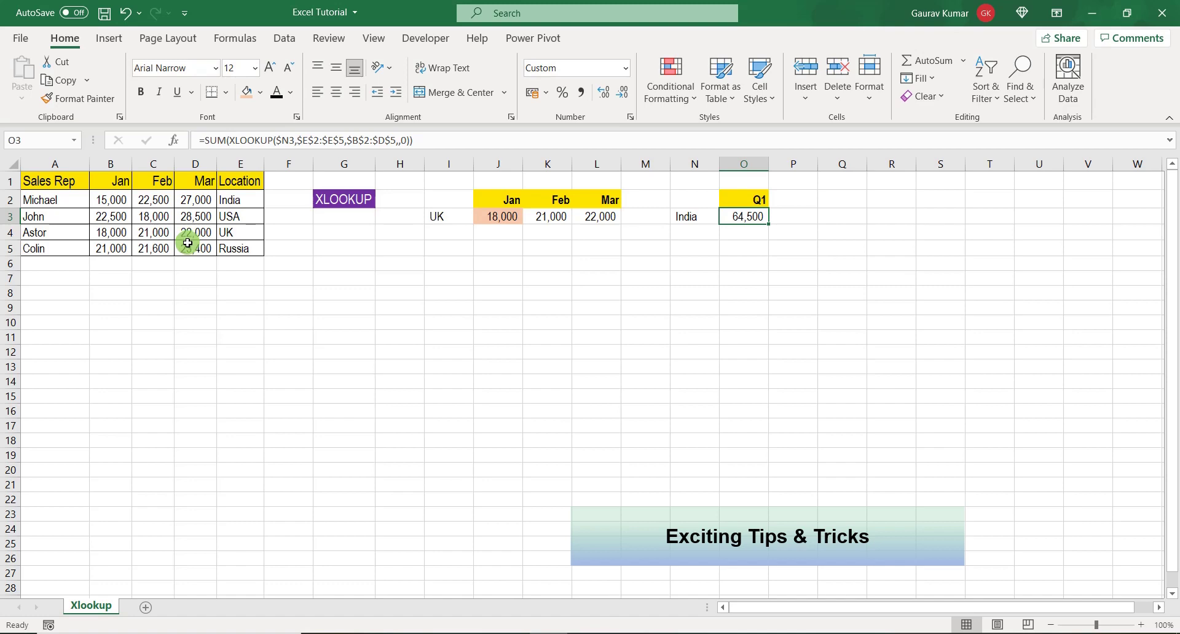
# - Check the sum of the India sales in B2:D2 against the Q1 total, and change the lookup location in N3 to UK
pyautogui.click(118, 202)
pyautogui.moveTo(119, 203); pyautogui.dragTo(197, 204)
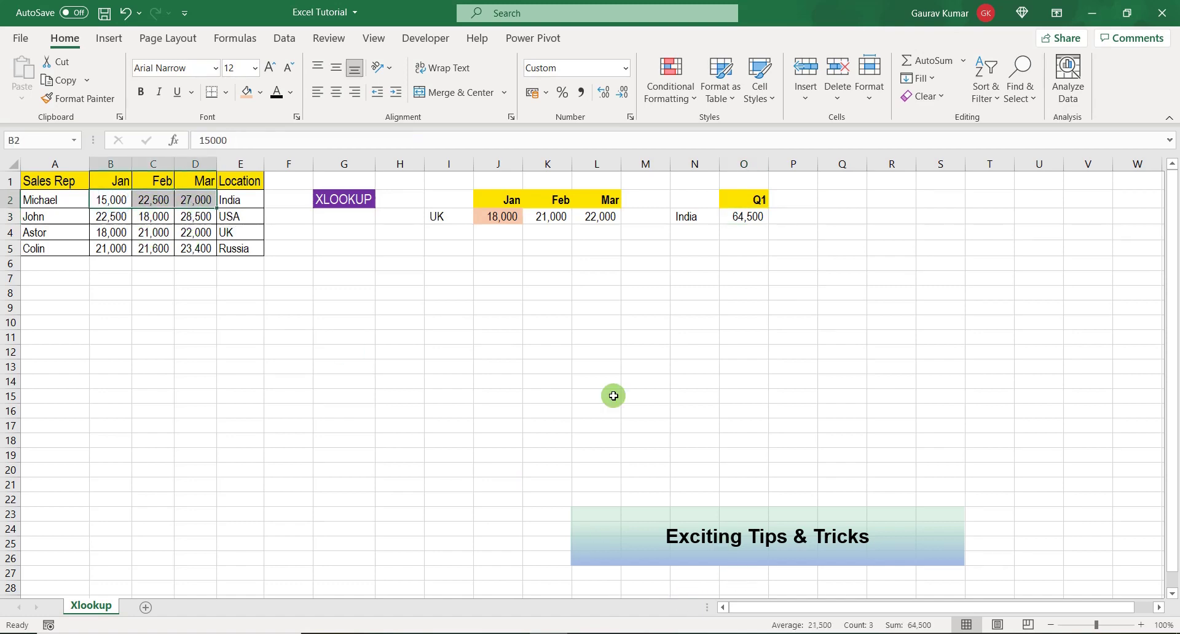
pyautogui.click(684, 213)
pyautogui.write('U')
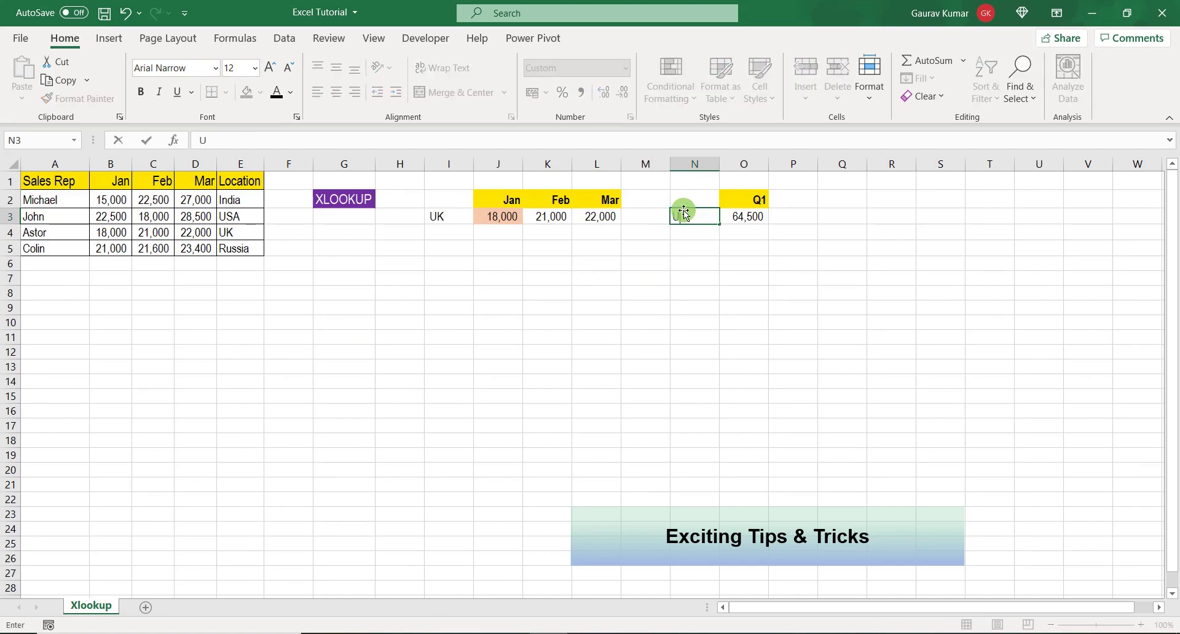
pyautogui.write('k')
pyautogui.press('BackSpace')
pyautogui.write('K')
pyautogui.hotkey('ctrl', 'Return')
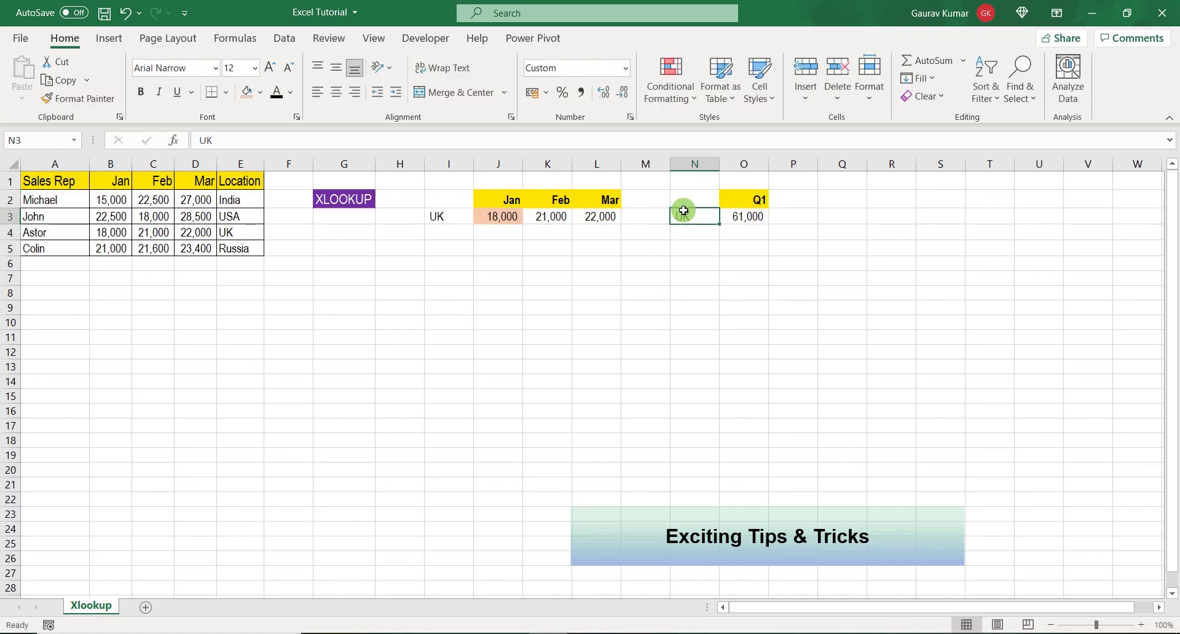
# - Compare the Q1 total in O3 with the sum of the UK sales in B4:D4
pyautogui.click(741, 215)
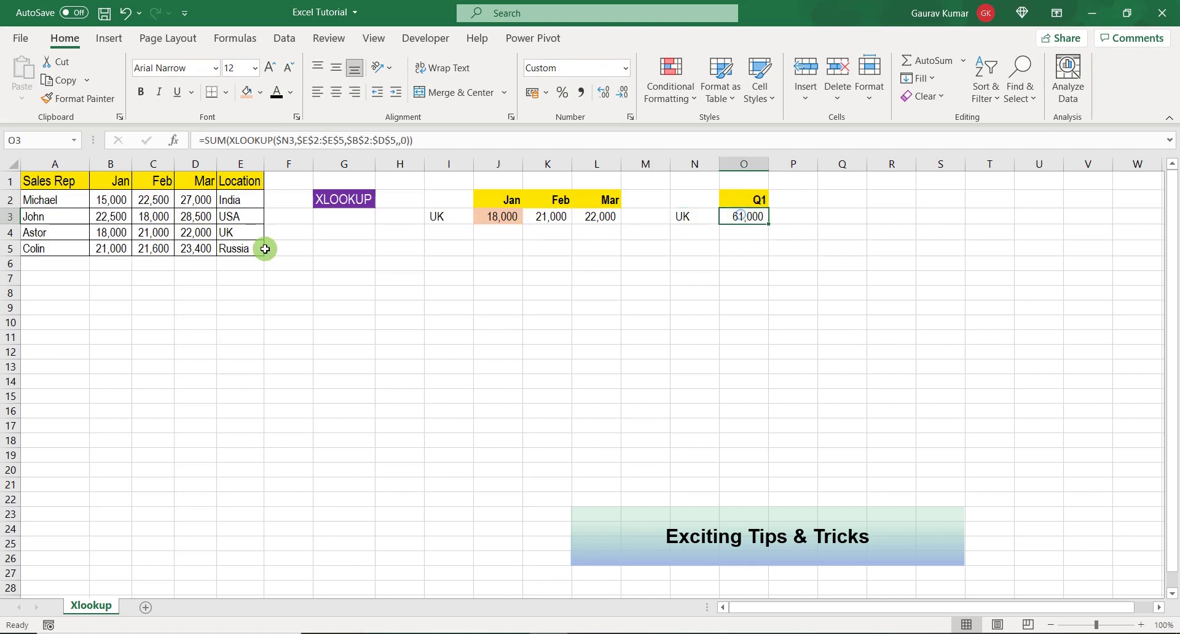
pyautogui.moveTo(116, 232); pyautogui.dragTo(187, 233)
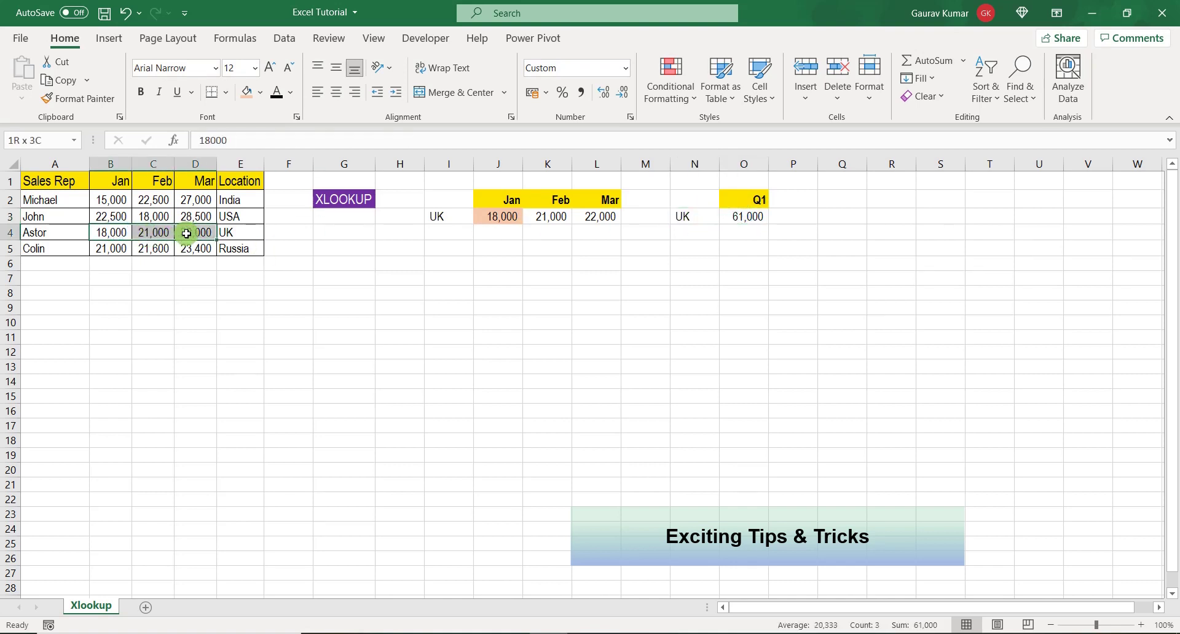
pyautogui.click(740, 216)
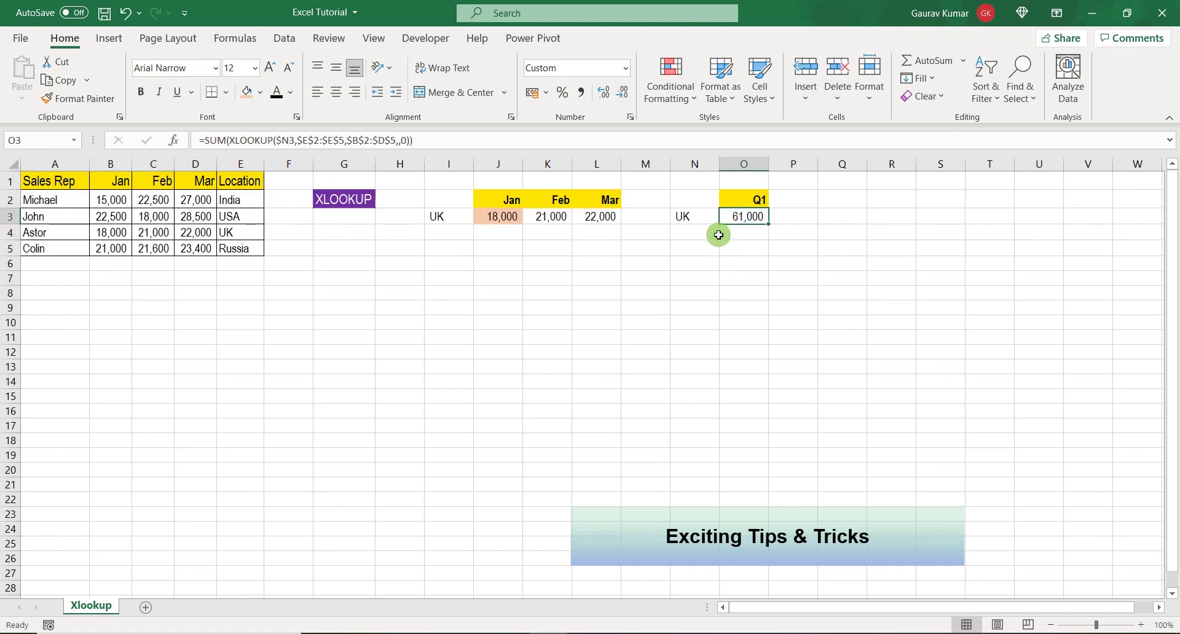